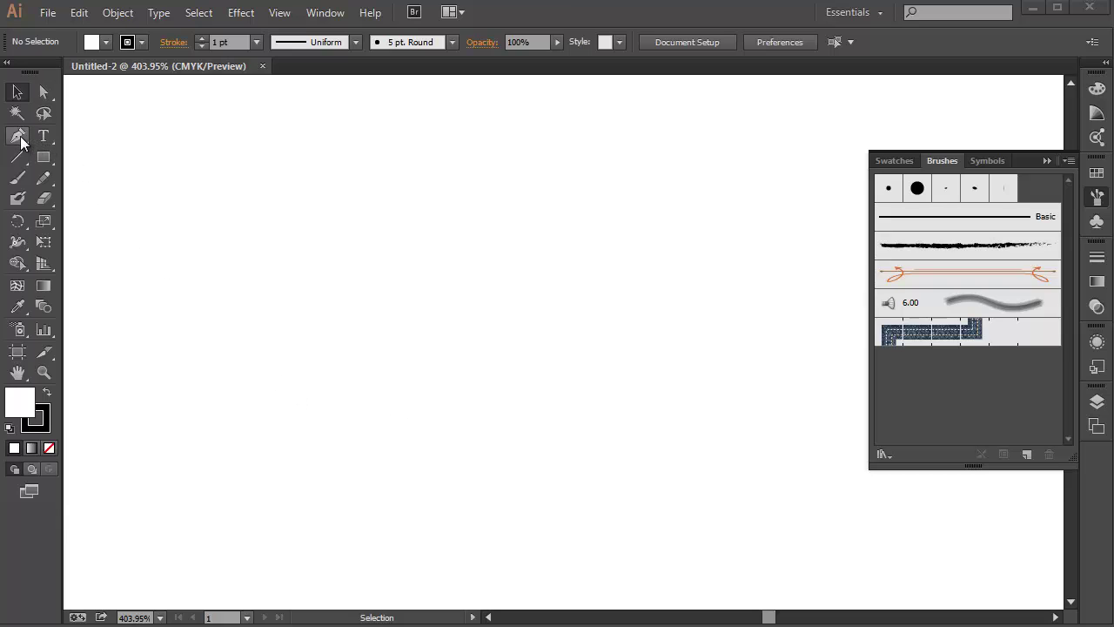
- Draw a smooth wave path across the artboard with the Pen tool
{"action": "left_click", "coordinate": [19, 137]}
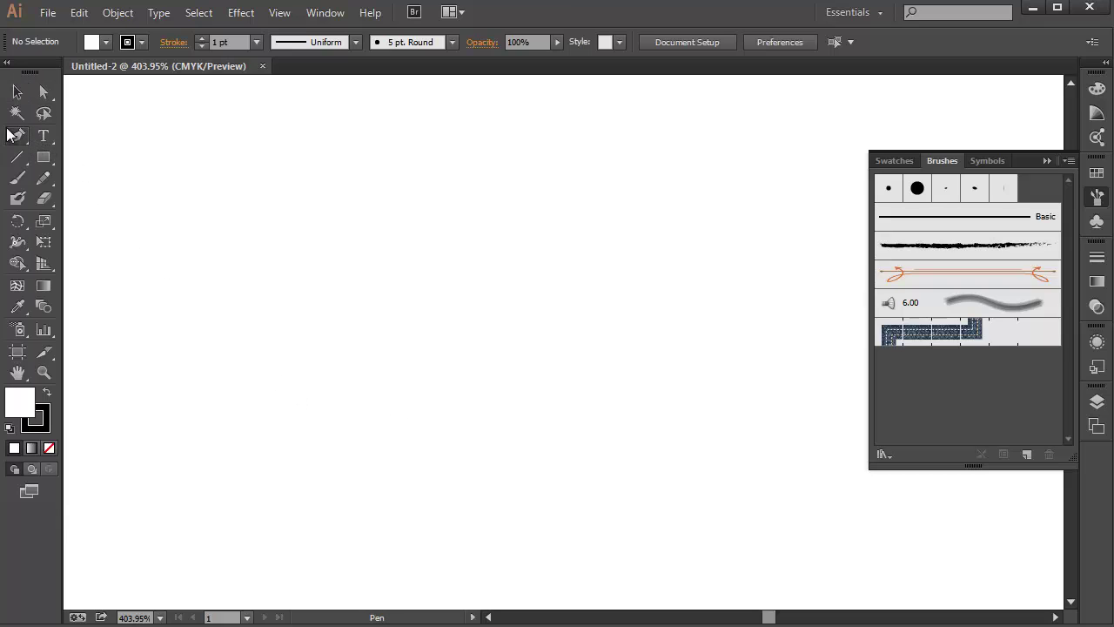
{"action": "left_click", "coordinate": [155, 238]}
{"action": "left_click_drag", "start_coordinate": [288, 173], "coordinate": [371, 201]}
{"action": "left_click_drag", "start_coordinate": [448, 281], "coordinate": [503, 290]}
{"action": "left_click_drag", "start_coordinate": [618, 270], "coordinate": [674, 229]}
{"action": "left_click_drag", "start_coordinate": [707, 166], "coordinate": [795, 202]}
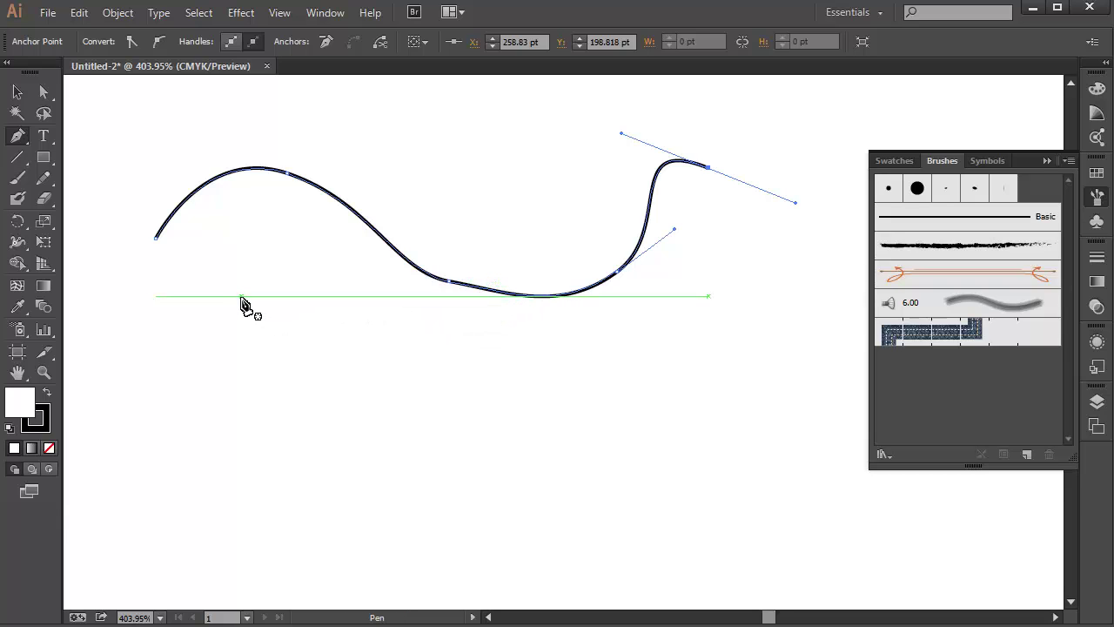
{"action": "left_click", "coordinate": [186, 310], "text": "ctrl"}
- Draw a jagged zigzag path below the wave, starting with a curve
{"action": "left_click", "coordinate": [162, 310]}
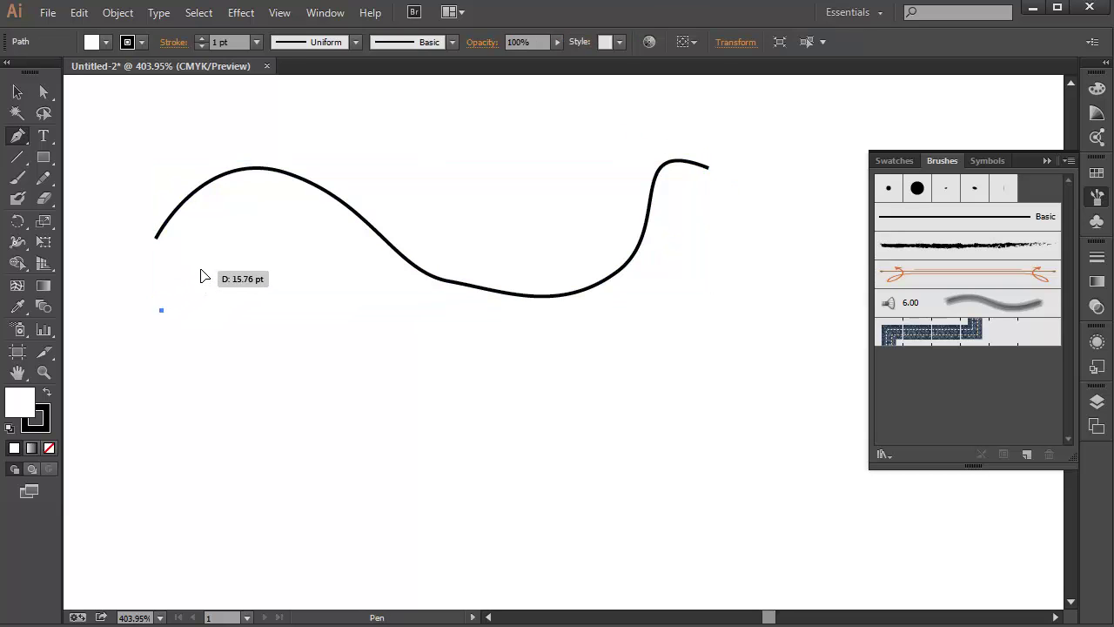
{"action": "left_click_drag", "start_coordinate": [200, 270], "coordinate": [224, 266]}
{"action": "left_click_drag", "start_coordinate": [309, 290], "coordinate": [341, 338]}
{"action": "left_click", "coordinate": [331, 327]}
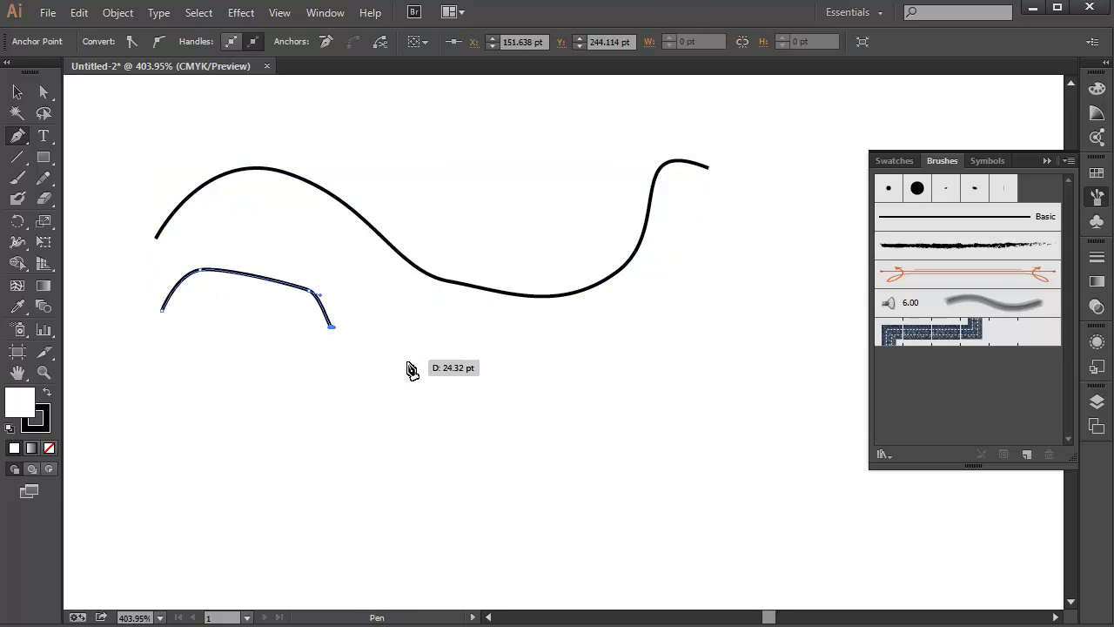
{"action": "left_click", "coordinate": [395, 305]}
{"action": "left_click", "coordinate": [525, 383]}
{"action": "left_click", "coordinate": [709, 317]}
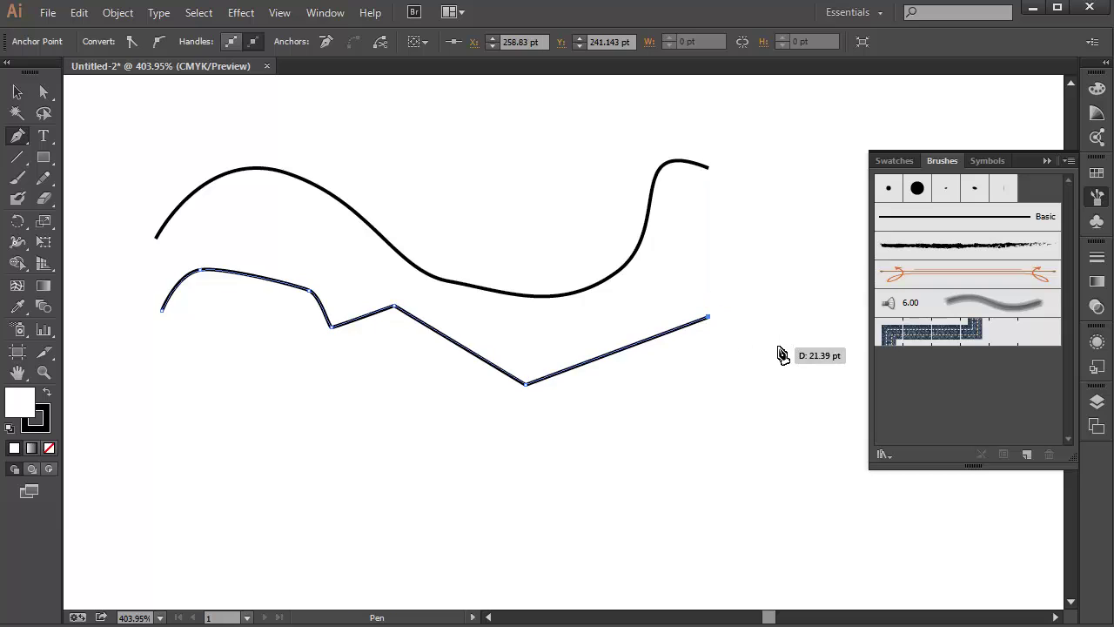
{"action": "key", "text": "ctrl"}
{"action": "left_click", "coordinate": [209, 435], "text": "ctrl"}
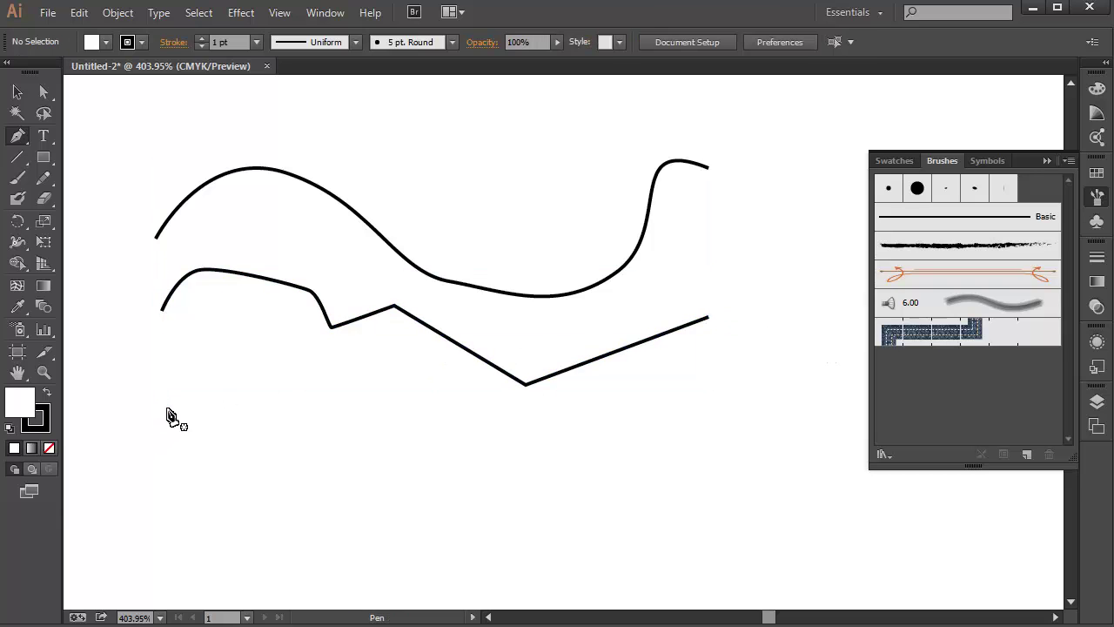
- Draw a third path mixing straight segments with a small curved dip
{"action": "left_click", "coordinate": [176, 413]}
{"action": "left_click", "coordinate": [299, 384]}
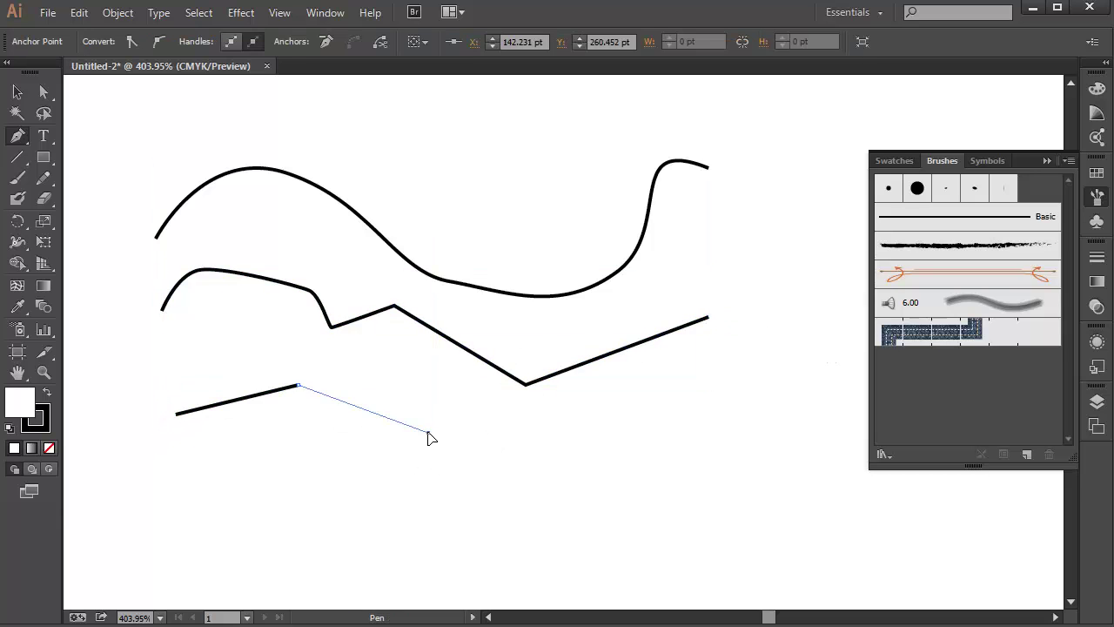
{"action": "left_click", "coordinate": [427, 431]}
{"action": "left_click_drag", "start_coordinate": [539, 454], "coordinate": [551, 437]}
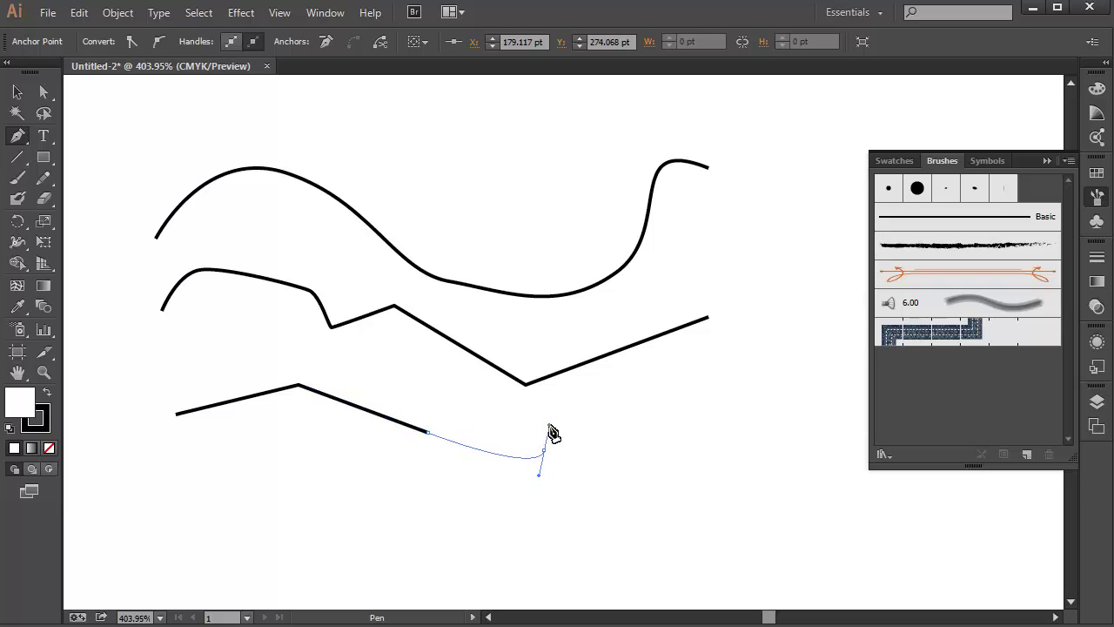
{"action": "left_click", "coordinate": [615, 415]}
{"action": "left_click", "coordinate": [662, 451]}
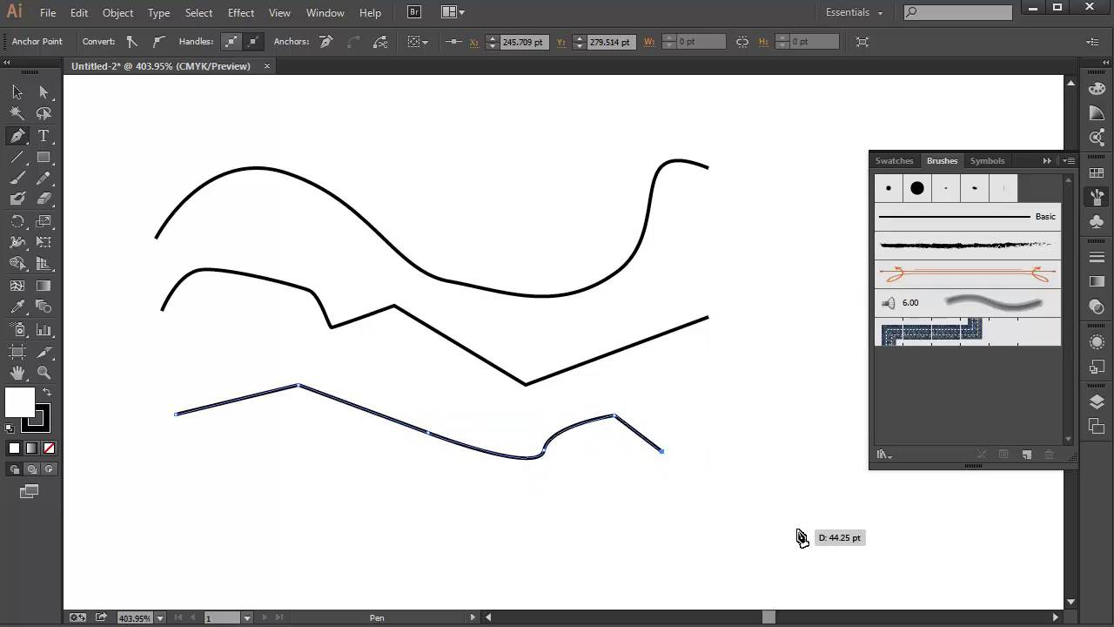
{"action": "key", "text": "v"}
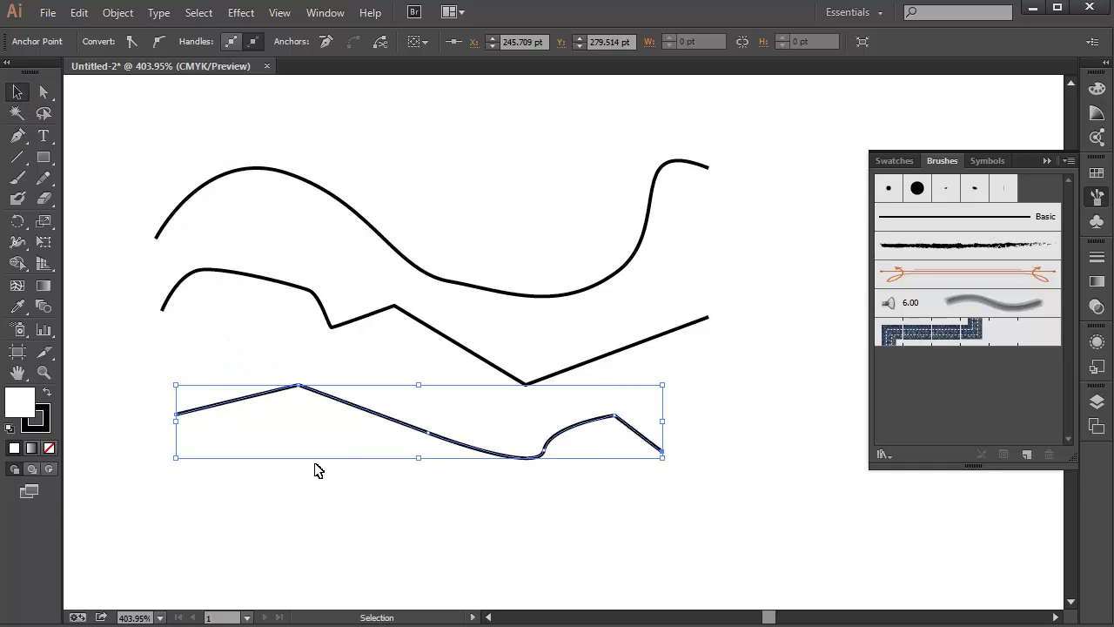
{"action": "left_click", "coordinate": [215, 488]}
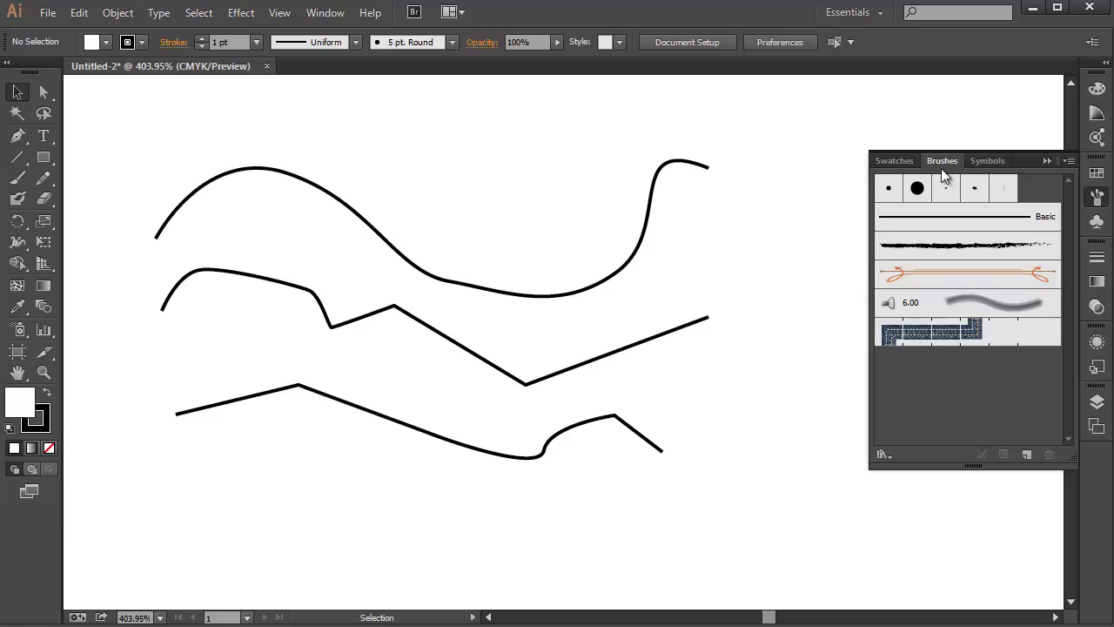
- Set the colours to black fill and no stroke for the next Pen shape
{"action": "left_click", "coordinate": [17, 136]}
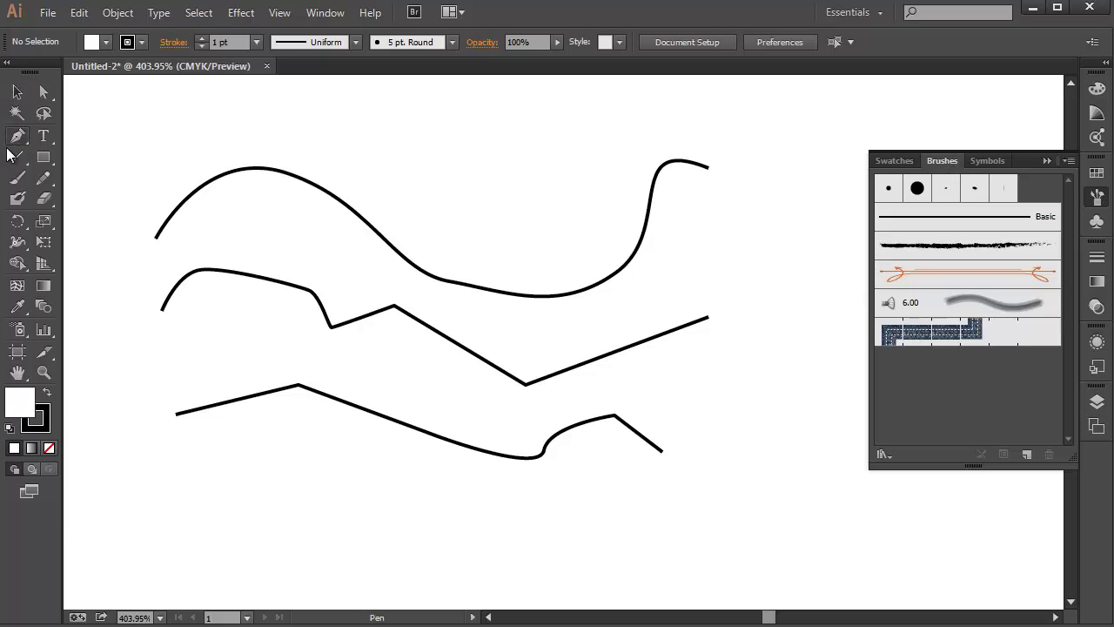
{"action": "left_click", "coordinate": [47, 395]}
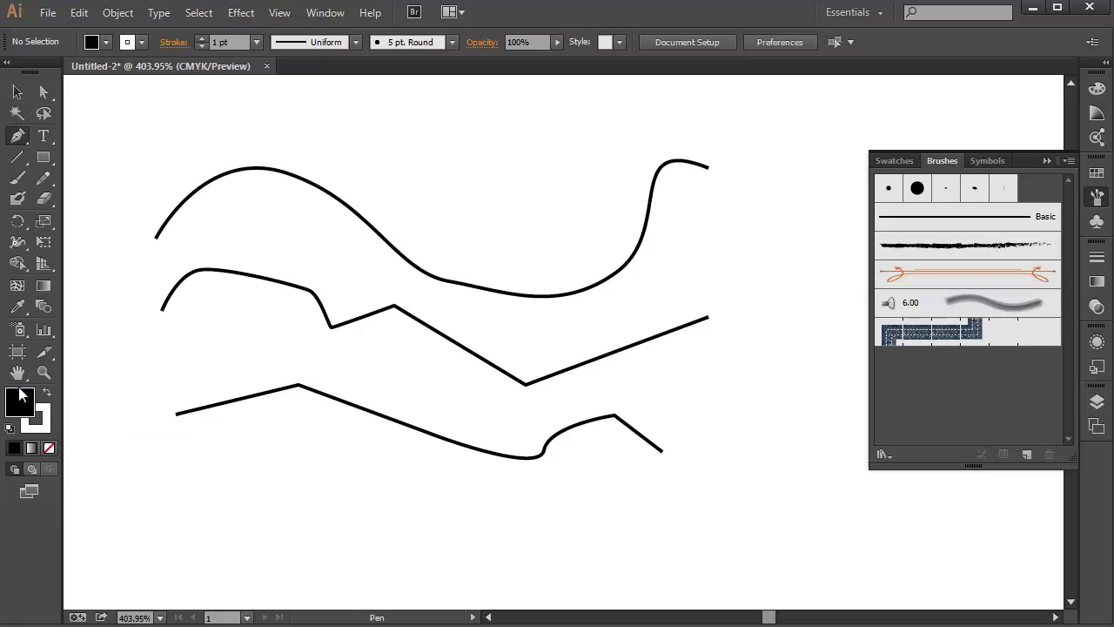
{"action": "left_click", "coordinate": [48, 427]}
{"action": "left_click", "coordinate": [49, 450]}
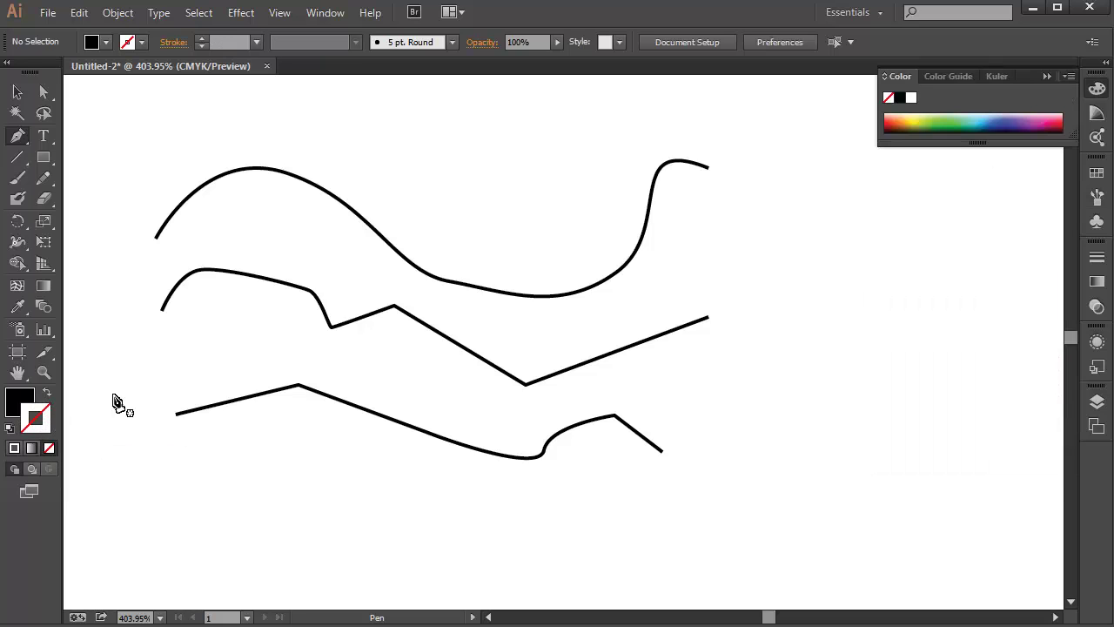
{"action": "left_click", "coordinate": [1096, 197]}
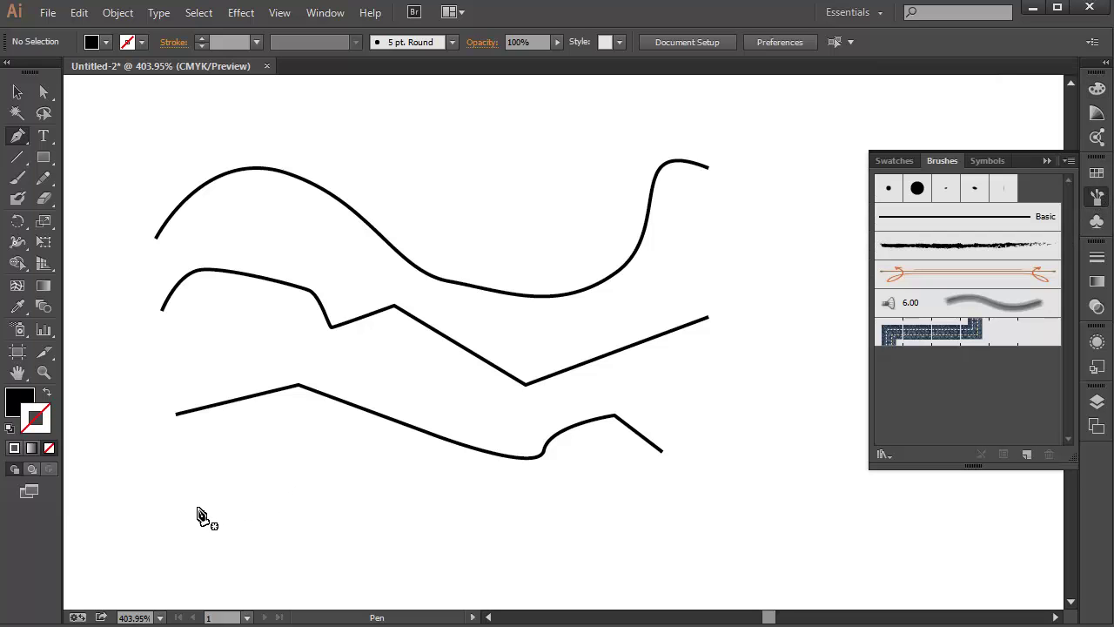
- Draw a closed wedge, thick at left and pointed at right, and select it
{"action": "left_click_drag", "start_coordinate": [197, 526], "coordinate": [514, 521]}
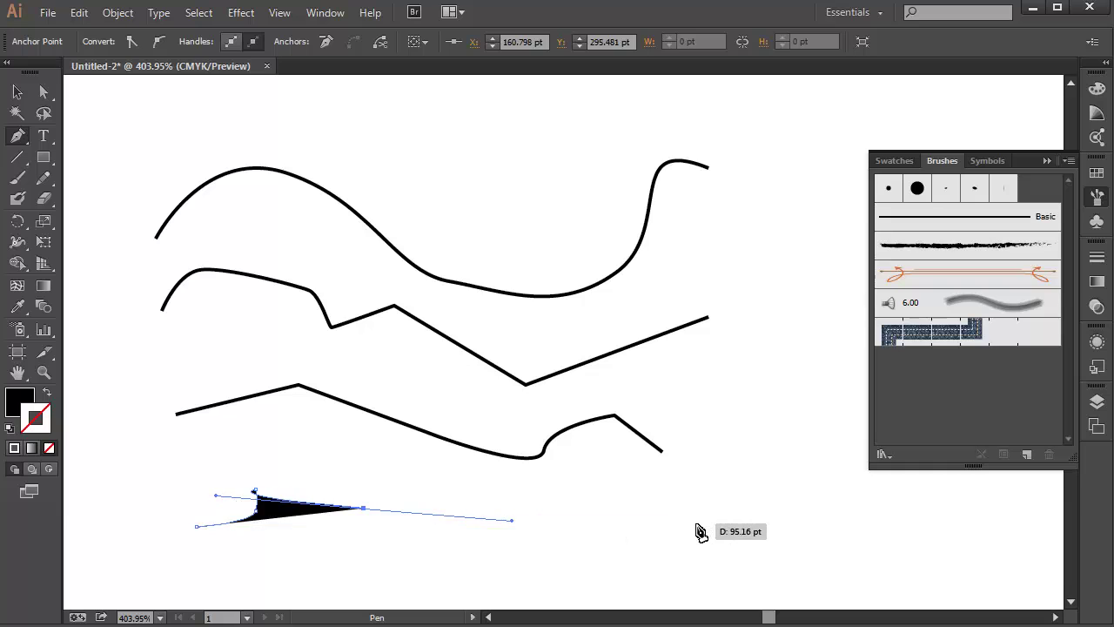
{"action": "left_click_drag", "start_coordinate": [698, 527], "coordinate": [275, 526]}
{"action": "left_click_drag", "start_coordinate": [199, 525], "coordinate": [199, 529]}
{"action": "left_click", "coordinate": [18, 92]}
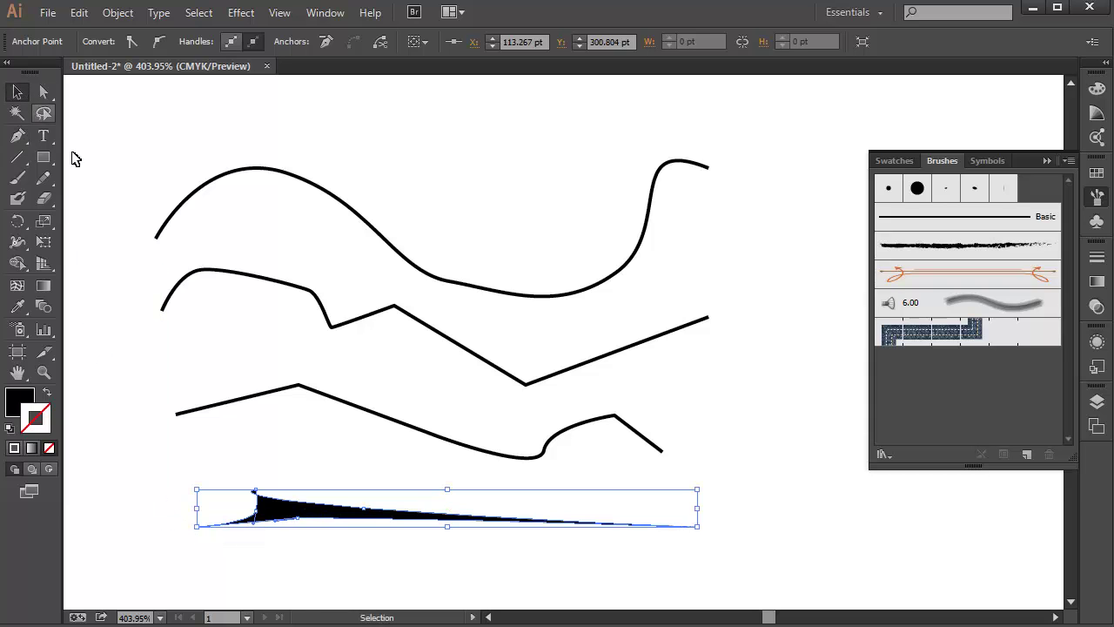
- Save the wedge as Art Brush 1, an art brush with colourization method None
{"action": "mouse_move", "coordinate": [319, 514]}
{"action": "left_mouse_down"}
{"action": "mouse_move", "coordinate": [784, 341]}
{"action": "mouse_move", "coordinate": [927, 382]}
{"action": "left_mouse_up"}
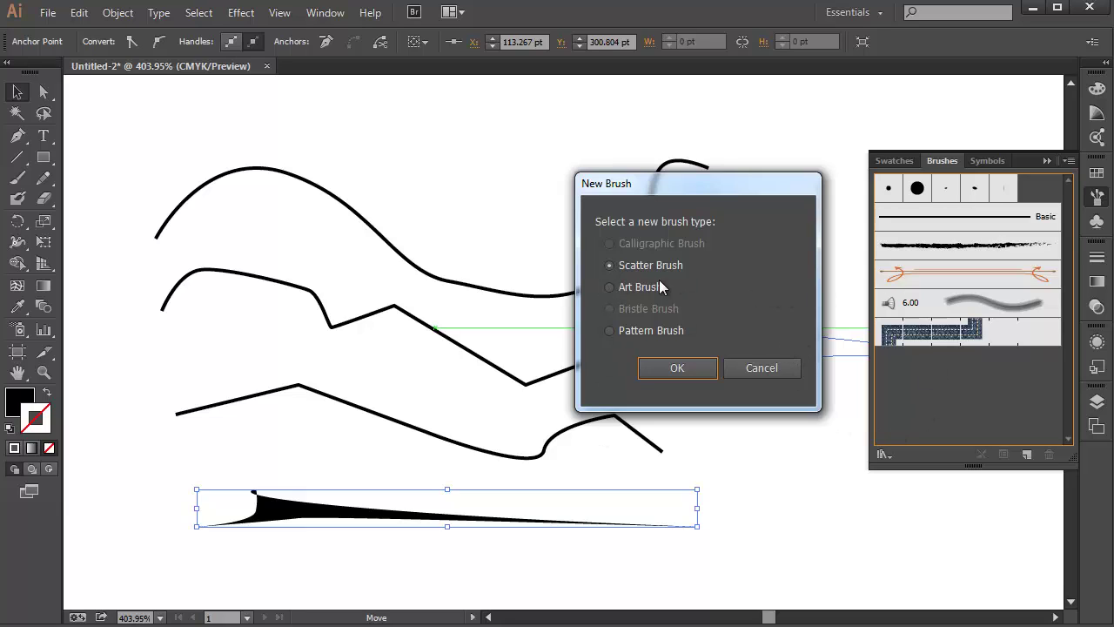
{"action": "left_click", "coordinate": [610, 287]}
{"action": "left_click", "coordinate": [667, 362]}
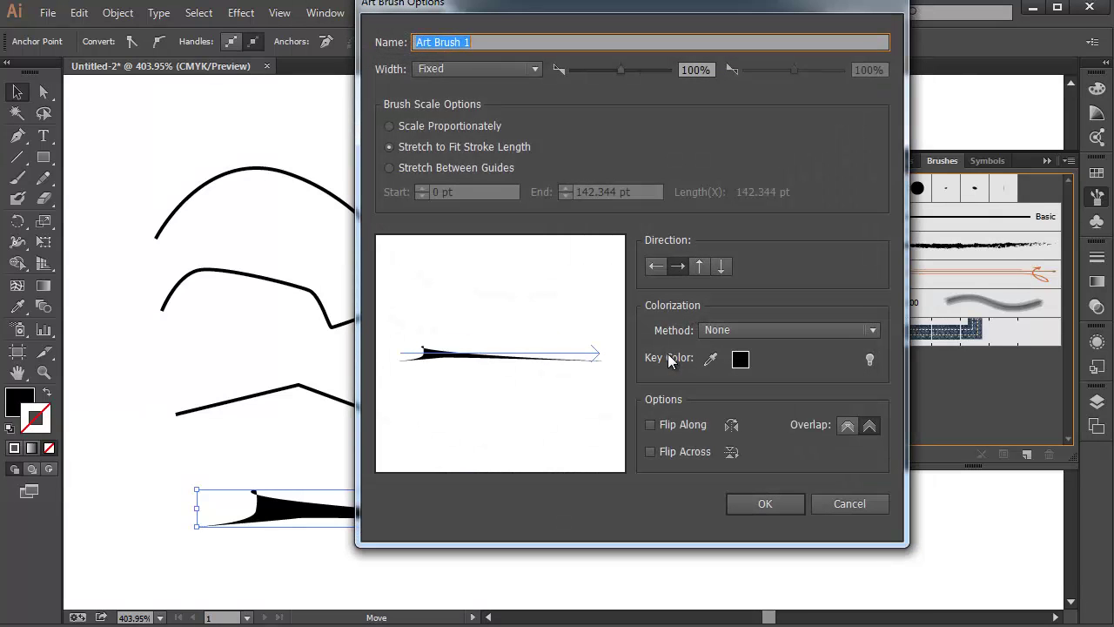
{"action": "left_click_drag", "start_coordinate": [475, 9], "coordinate": [468, 40]}
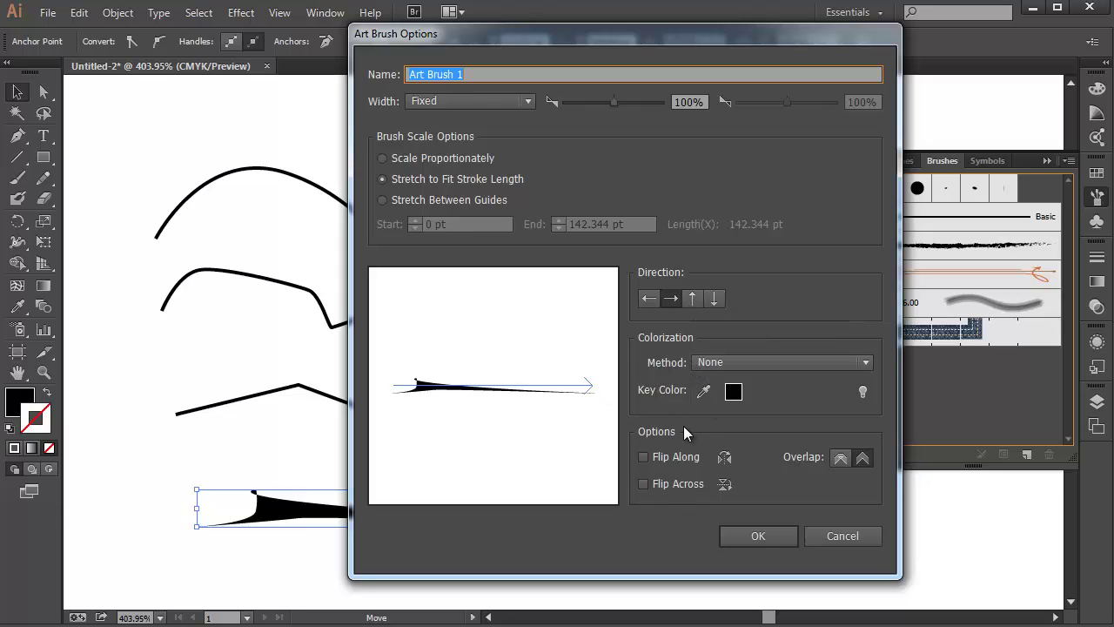
{"action": "left_click", "coordinate": [710, 363]}
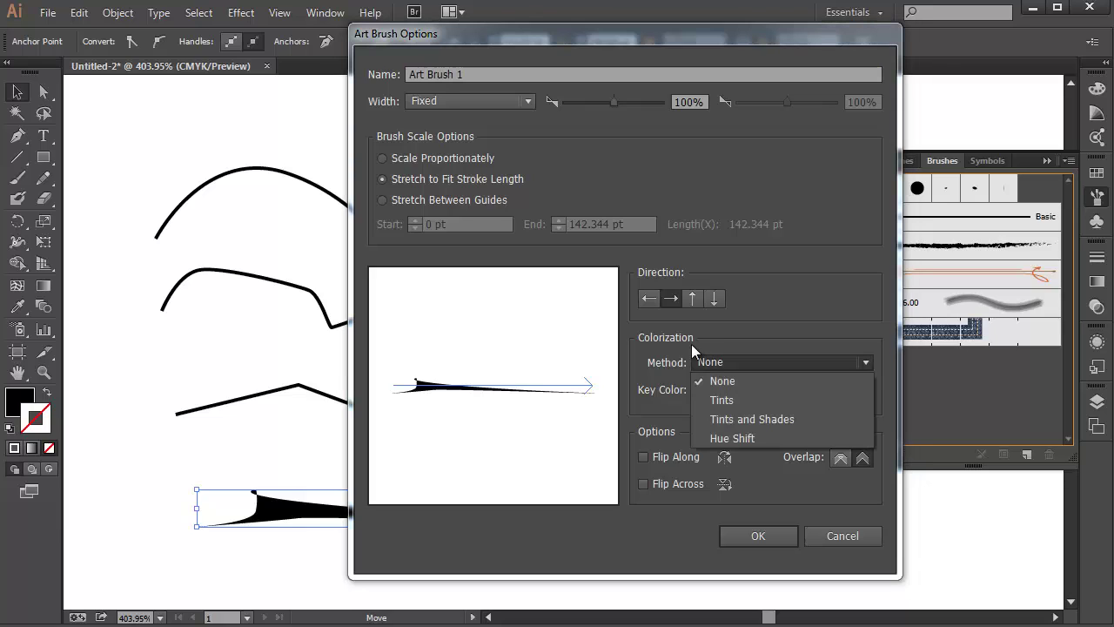
{"action": "left_click", "coordinate": [661, 372]}
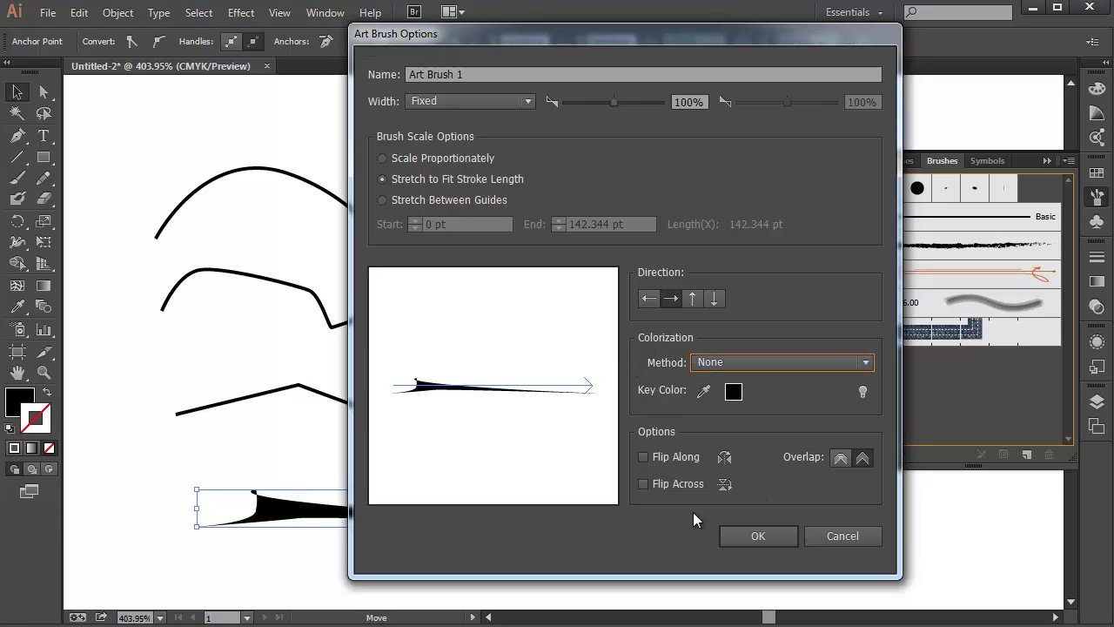
{"action": "left_click", "coordinate": [742, 537]}
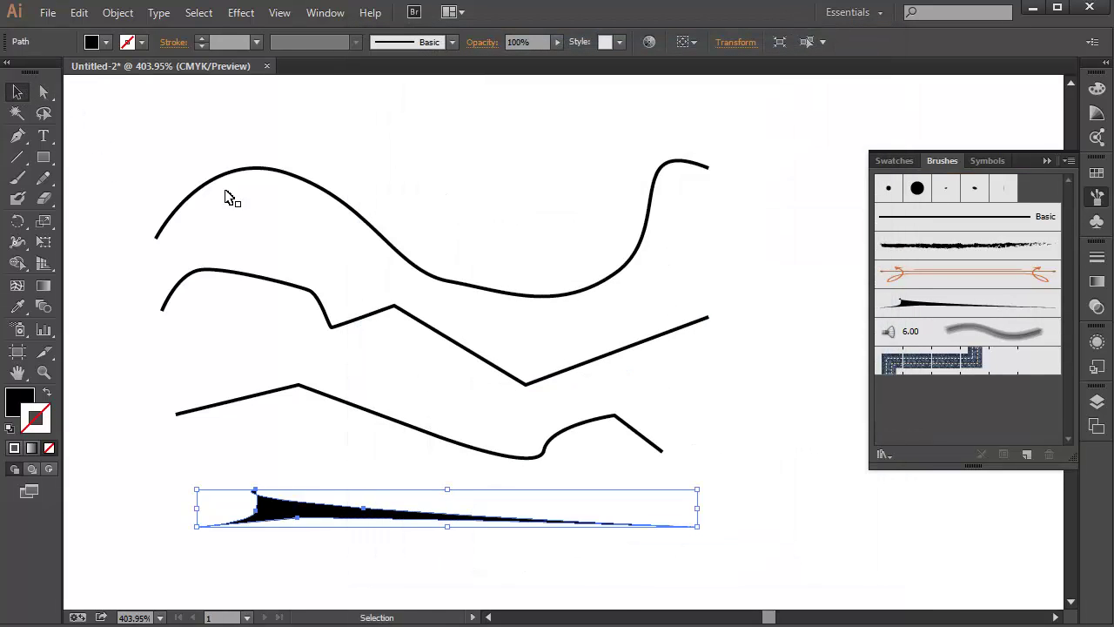
- Stroke the third mixed line with Art Brush 1, then deselect it
{"action": "left_click", "coordinate": [356, 398]}
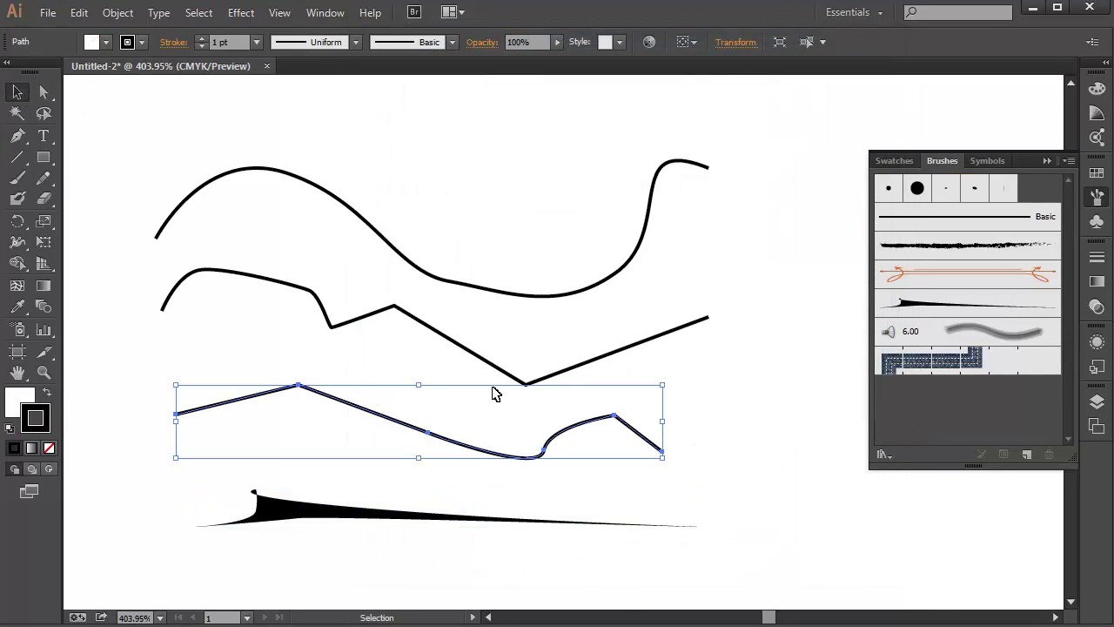
{"action": "left_click", "coordinate": [903, 301]}
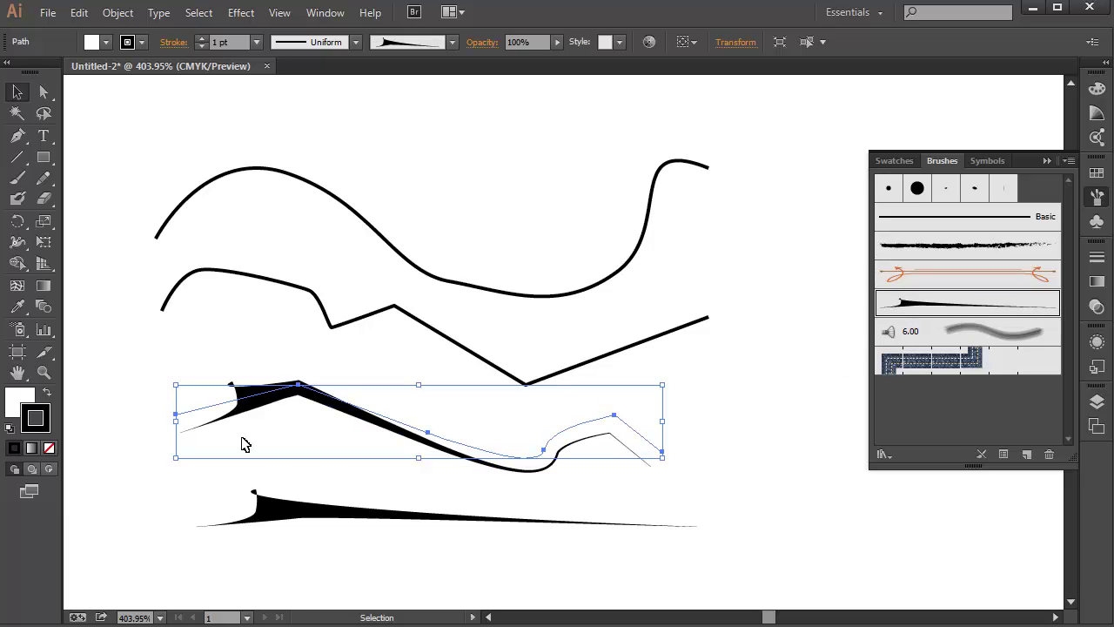
{"action": "left_click", "coordinate": [118, 358]}
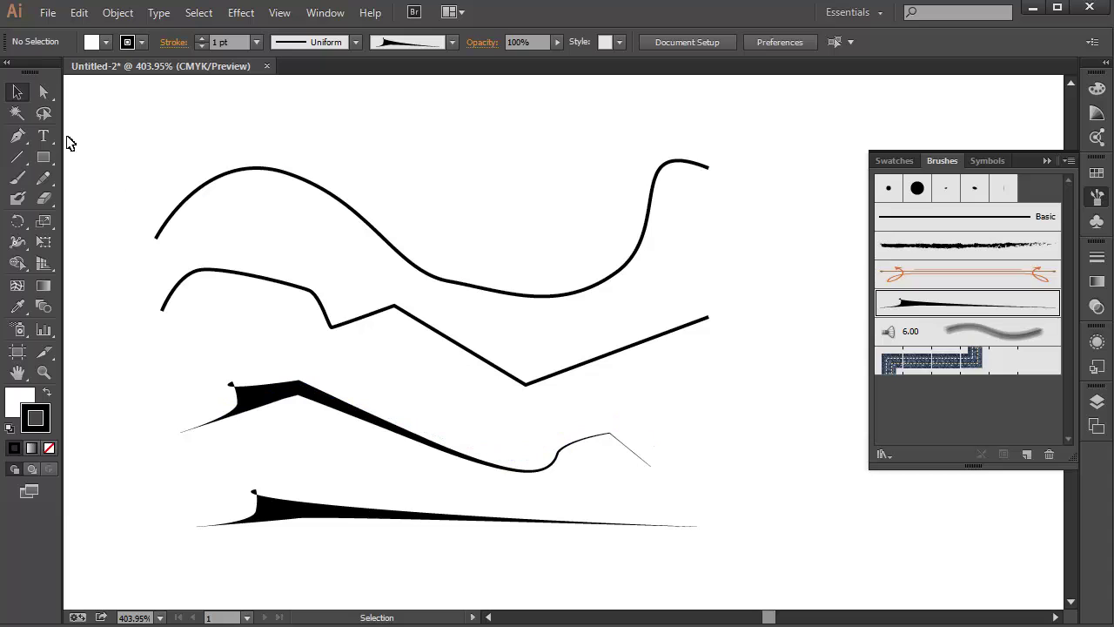
- Raise the anchor at the third line's dip to reshape the brushed curve
{"action": "left_click", "coordinate": [43, 92]}
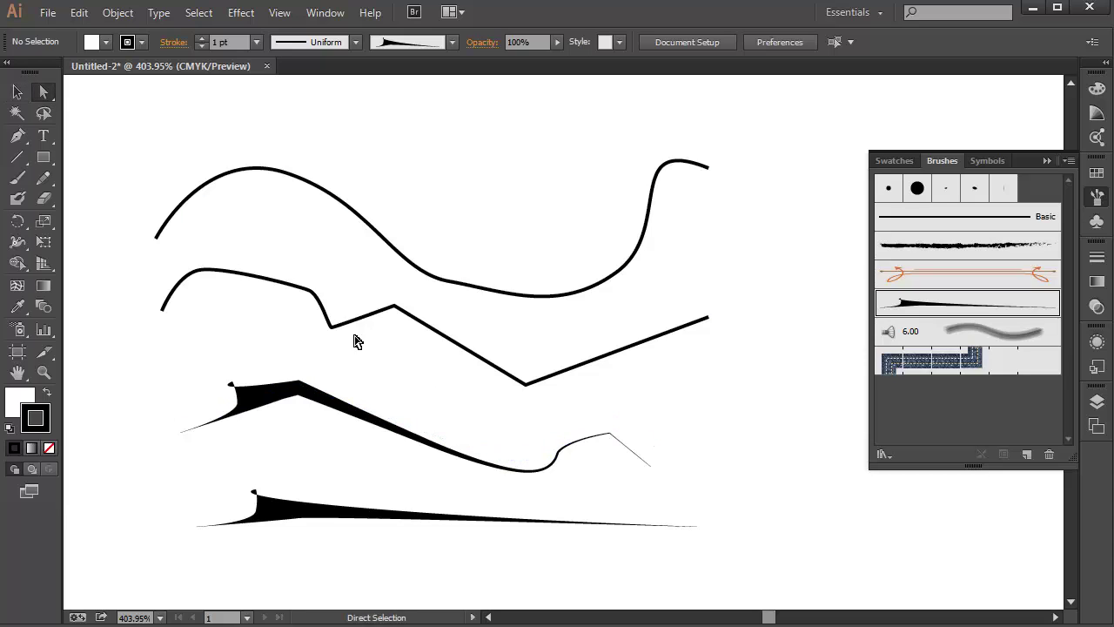
{"action": "left_click", "coordinate": [418, 430]}
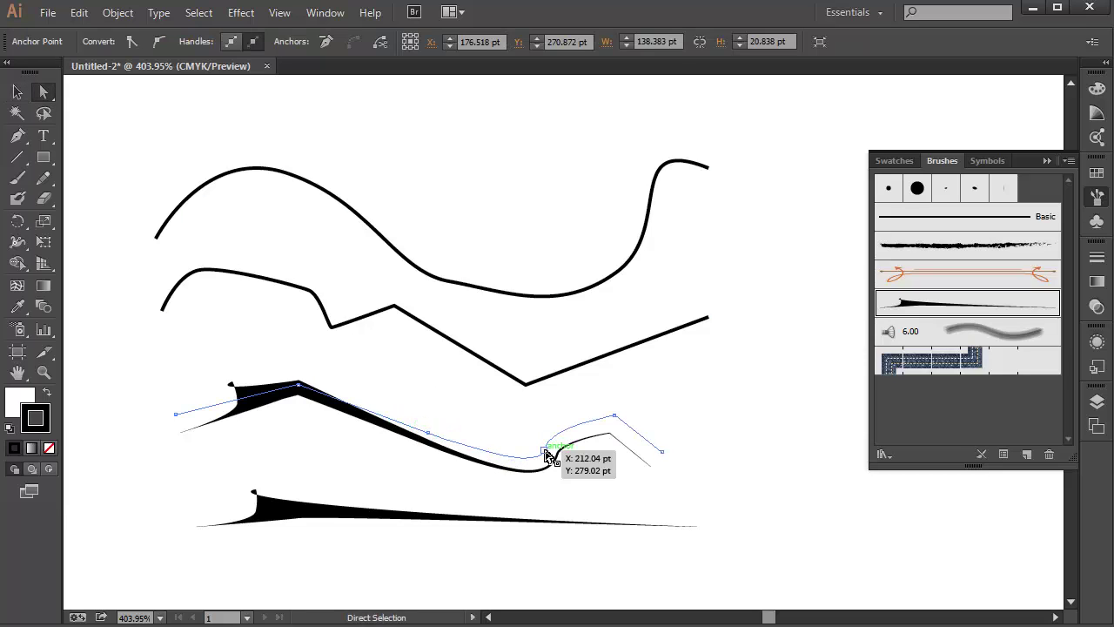
{"action": "left_click_drag", "start_coordinate": [546, 453], "coordinate": [541, 437]}
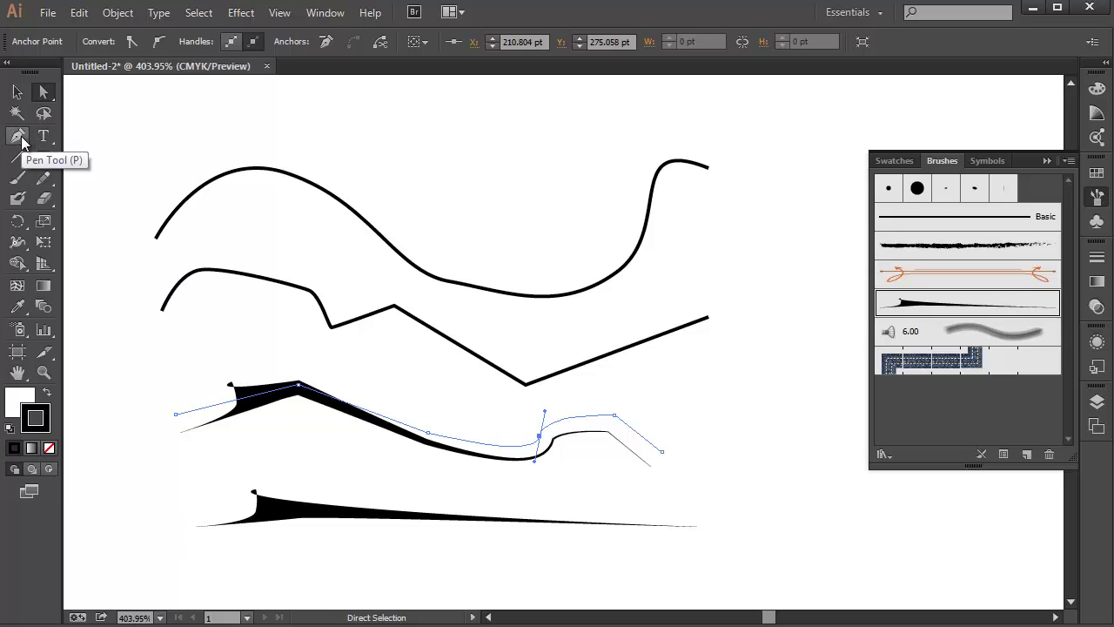
{"action": "left_click", "coordinate": [19, 137]}
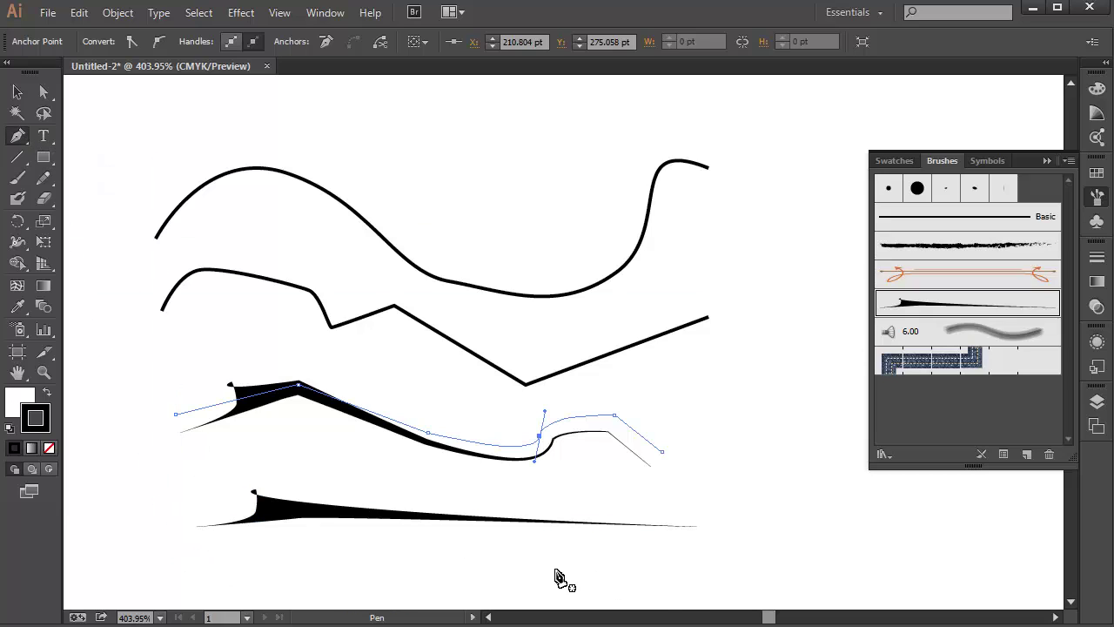
- Draw a closed wedge pointed at the right with a rounded left end
{"action": "left_click", "coordinate": [715, 581]}
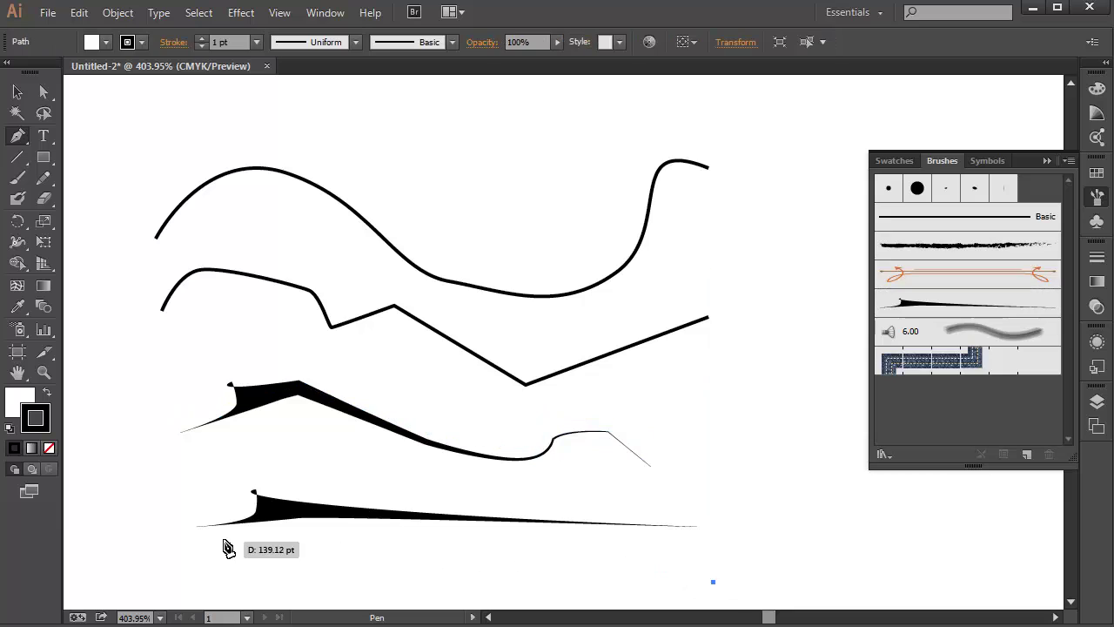
{"action": "left_click", "coordinate": [221, 549]}
{"action": "mouse_move", "coordinate": [190, 563]}
{"action": "left_mouse_down"}
{"action": "mouse_move", "coordinate": [197, 592]}
{"action": "mouse_move", "coordinate": [238, 589]}
{"action": "left_mouse_up"}
{"action": "left_click", "coordinate": [715, 582]}
- Fill the wedge black with no outline and add it to the Brushes panel
{"action": "left_click", "coordinate": [46, 396]}
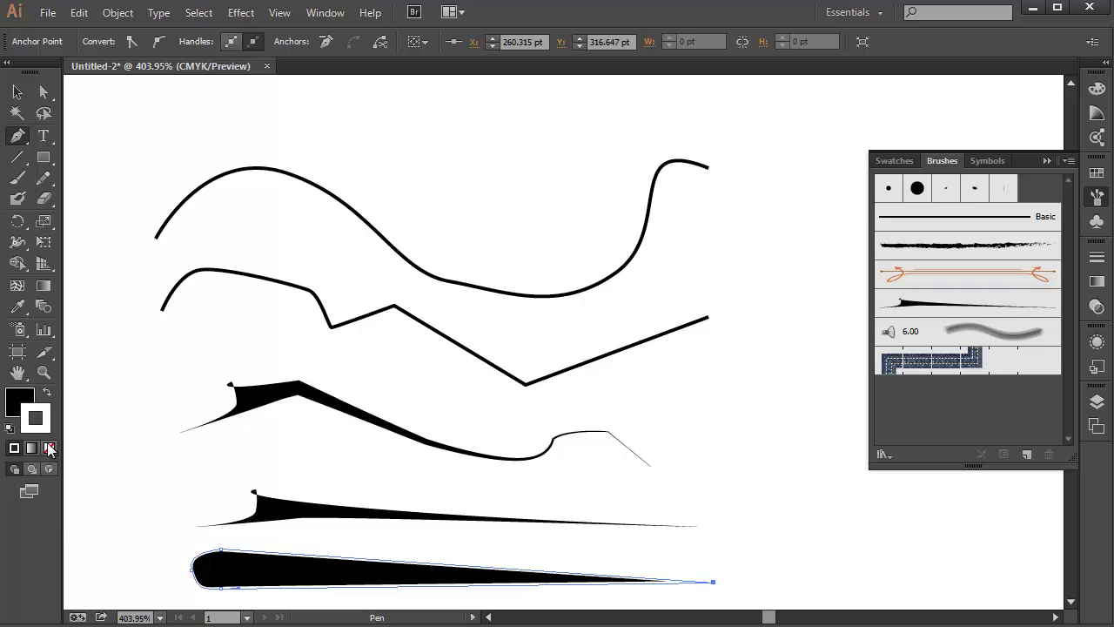
{"action": "left_click", "coordinate": [49, 447]}
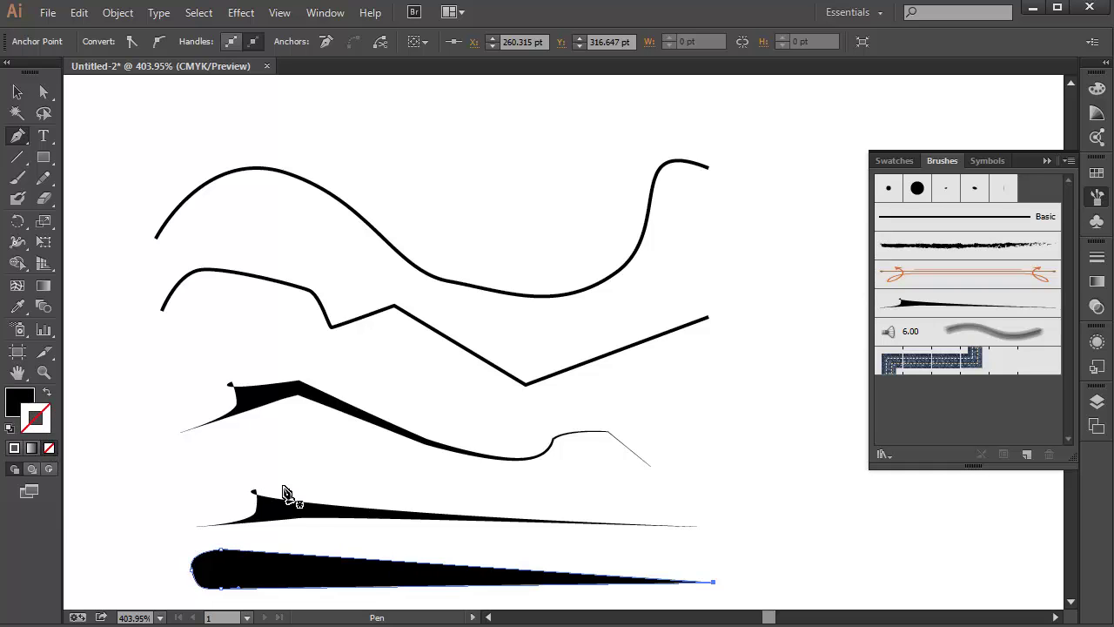
{"action": "left_click", "coordinate": [17, 92]}
{"action": "mouse_move", "coordinate": [241, 578]}
{"action": "left_mouse_down"}
{"action": "mouse_move", "coordinate": [677, 418]}
{"action": "mouse_move", "coordinate": [934, 398]}
{"action": "mouse_move", "coordinate": [930, 389]}
{"action": "left_mouse_up"}
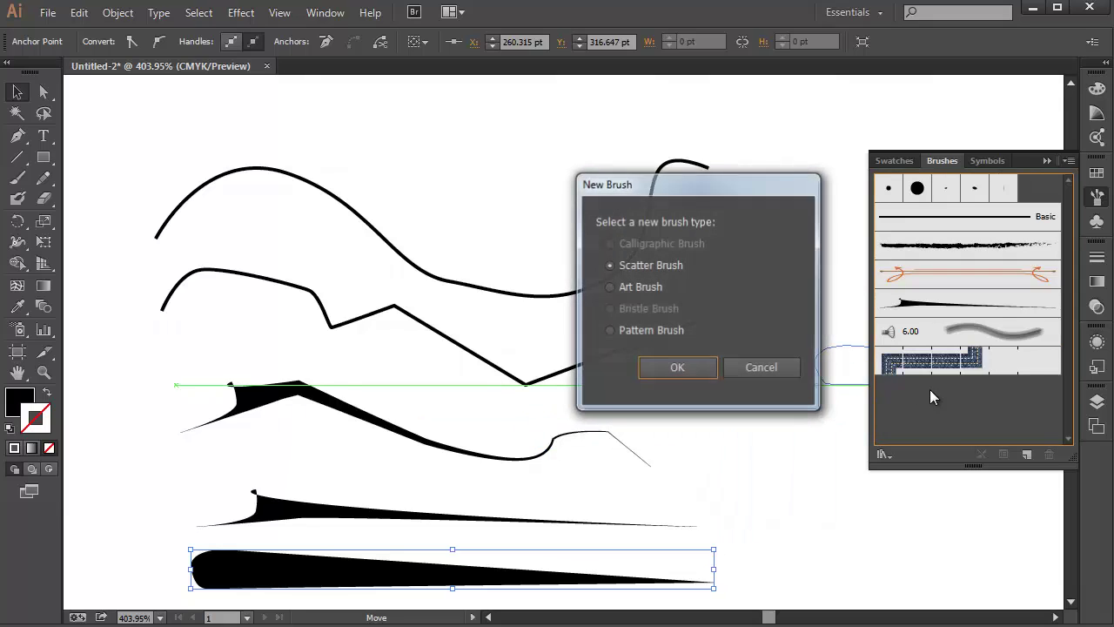
- Create Art Brush 2 as an art brush scaling proportionately and apply it
{"action": "left_click", "coordinate": [649, 369]}
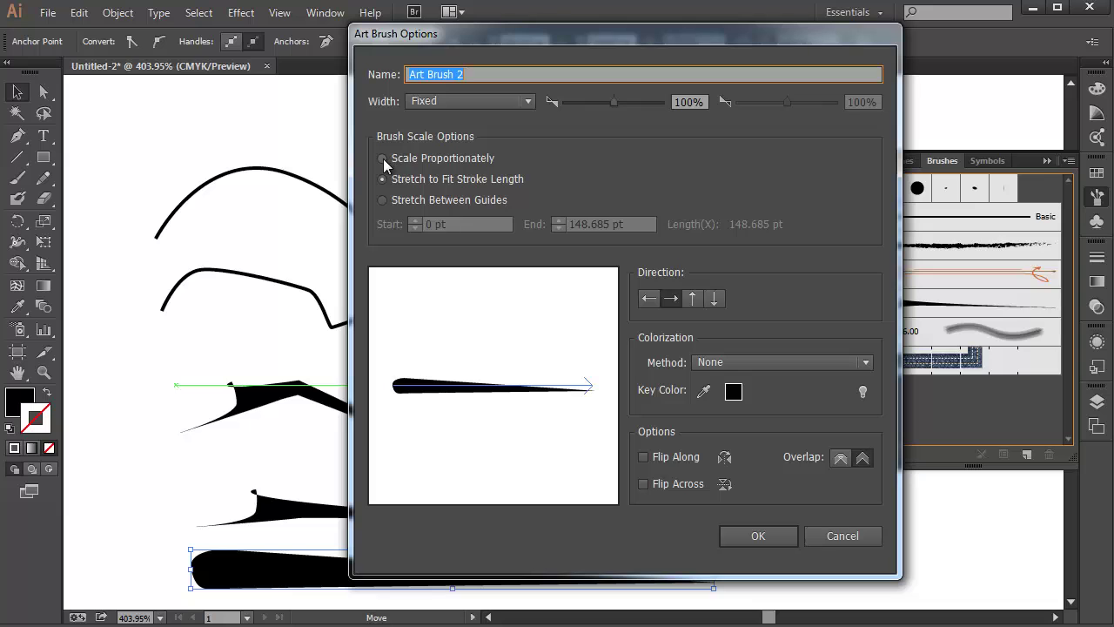
{"action": "left_click", "coordinate": [382, 158]}
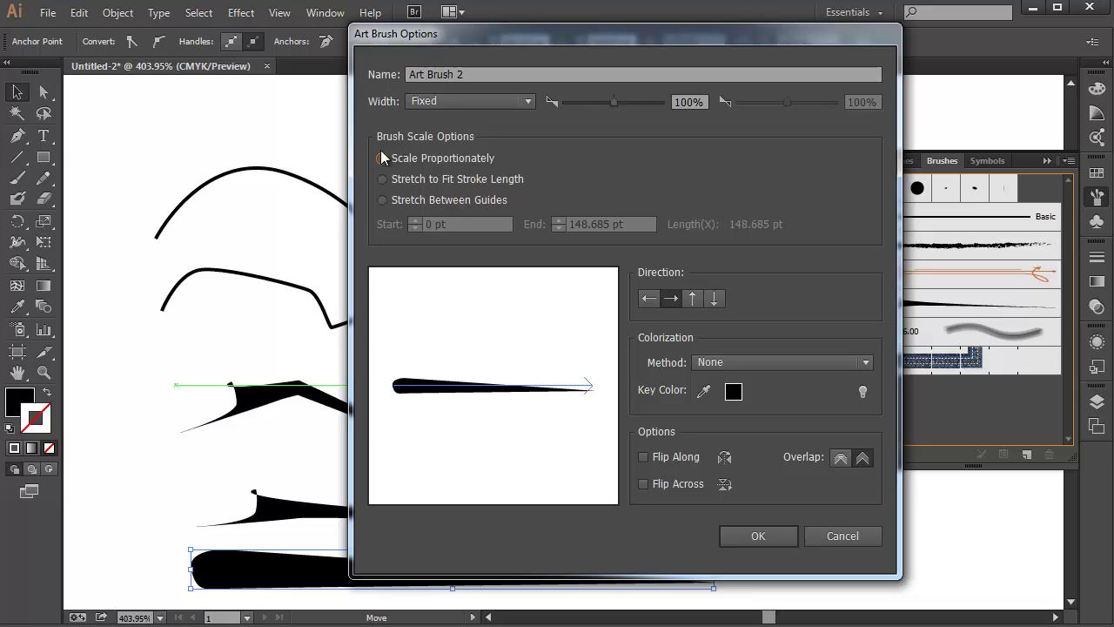
{"action": "left_click", "coordinate": [756, 537]}
{"action": "left_click", "coordinate": [899, 338]}
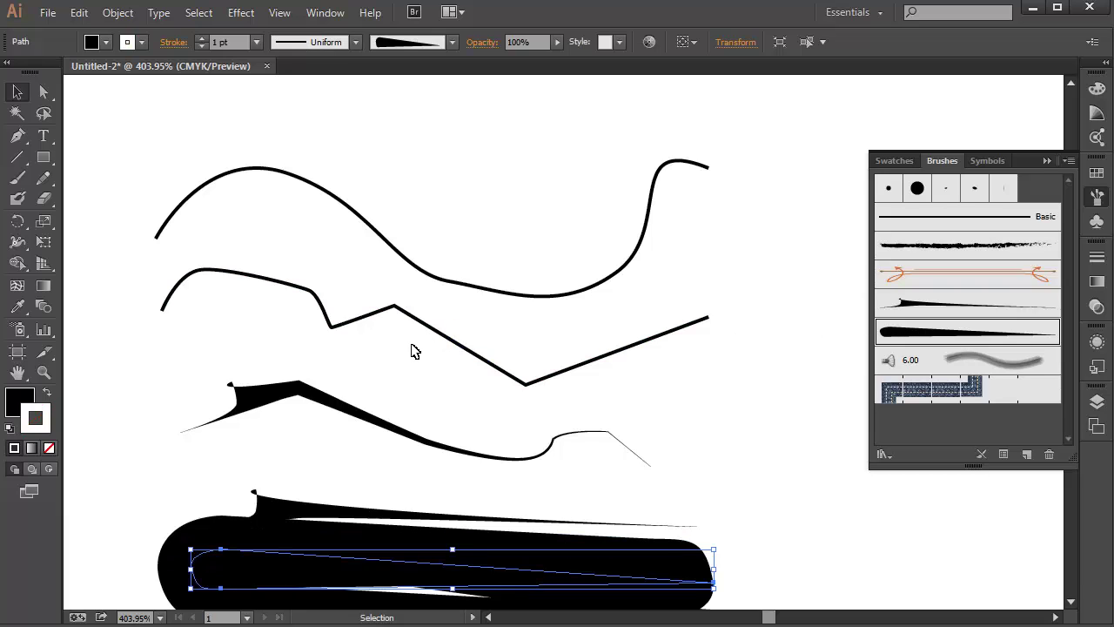
- Undo the brush on the wedge and stroke the zigzag line with Art Brush 2
{"action": "key", "text": "/"}
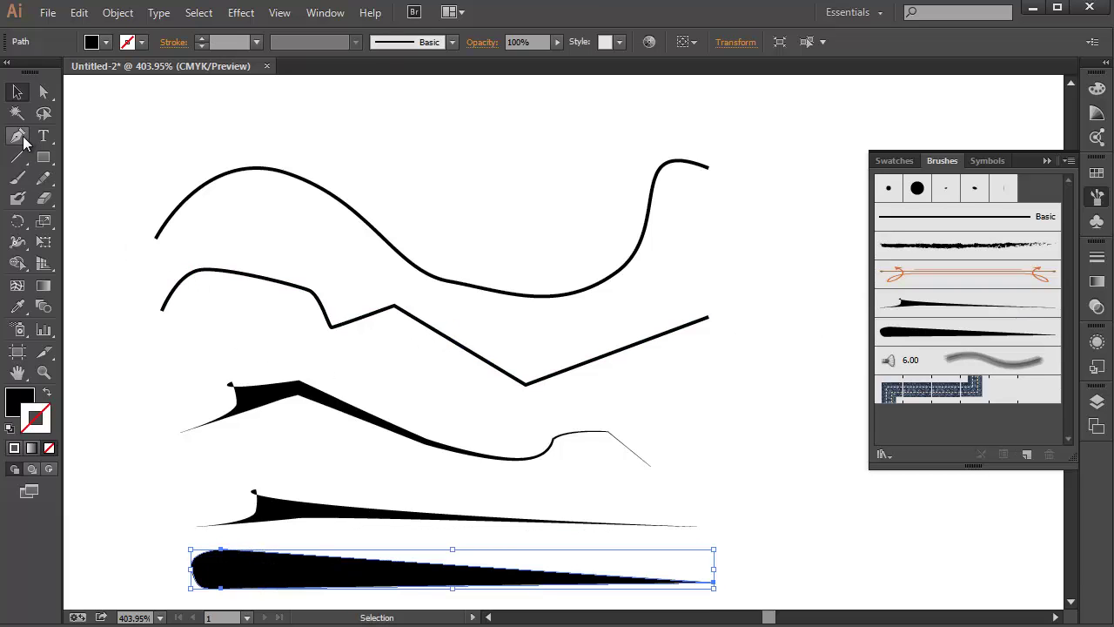
{"action": "left_click", "coordinate": [205, 275]}
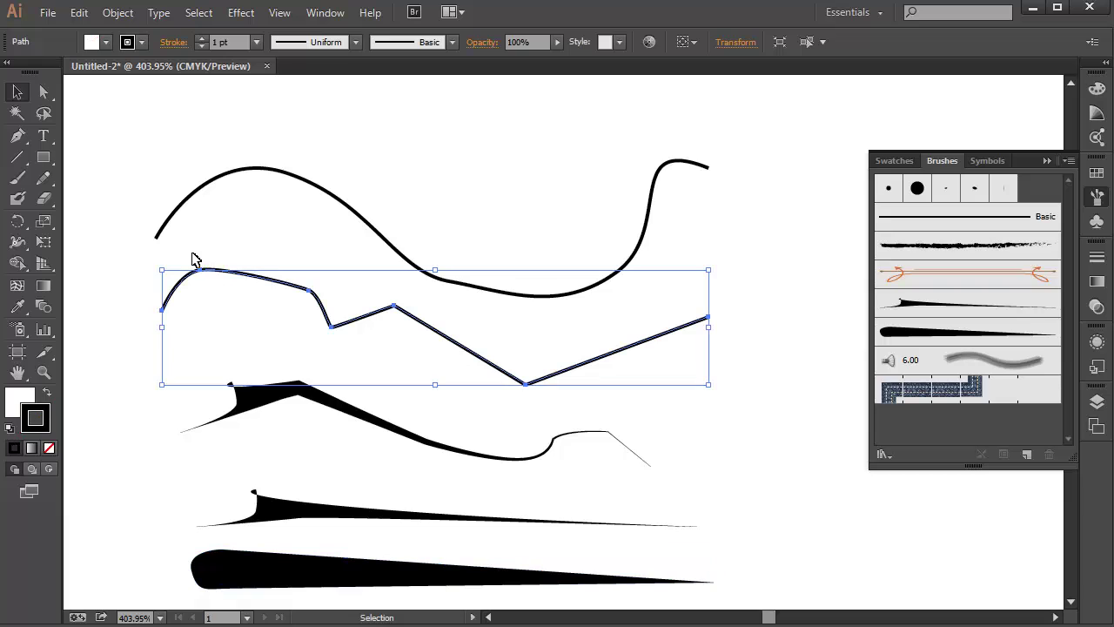
{"action": "left_click", "coordinate": [906, 336]}
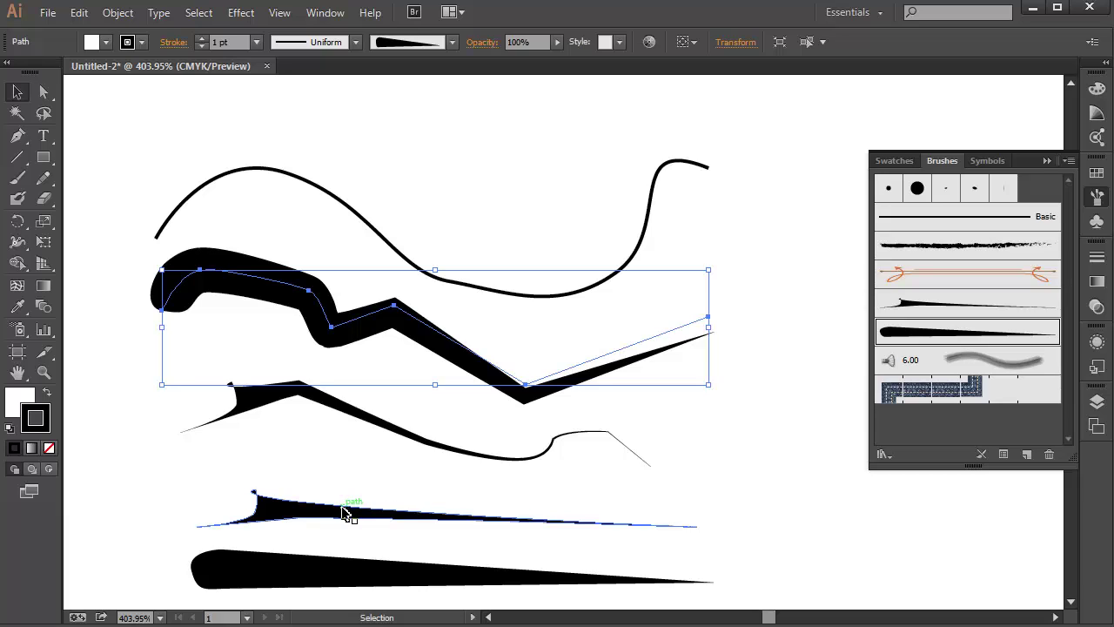
{"action": "left_click", "coordinate": [117, 123]}
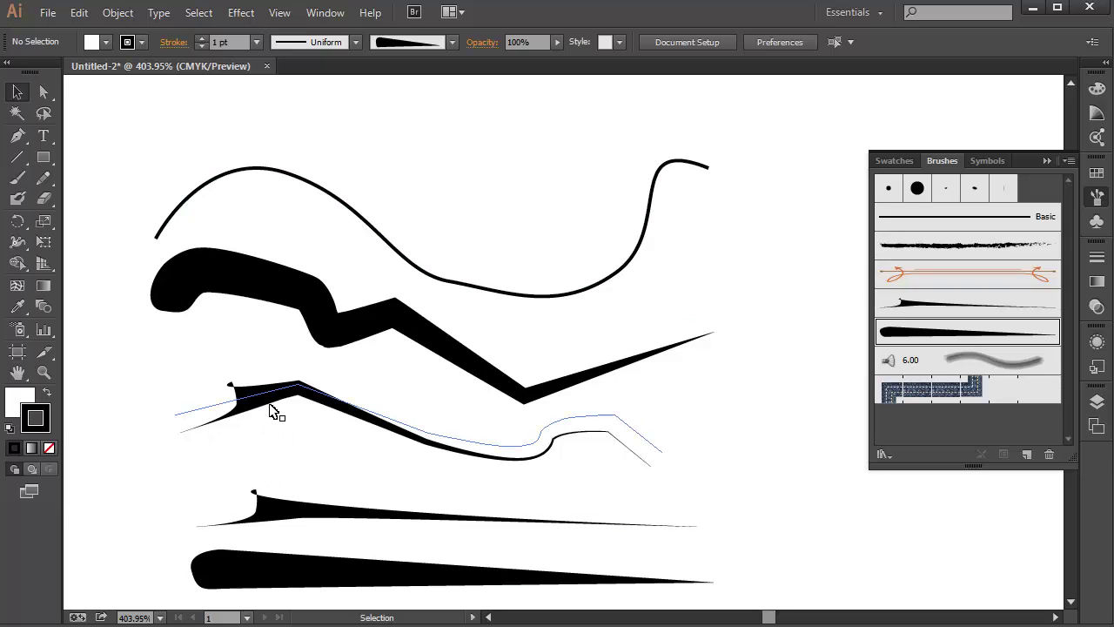
- Choose the Pencil tool with a black fill and stroke set to None
{"action": "left_click", "coordinate": [45, 180]}
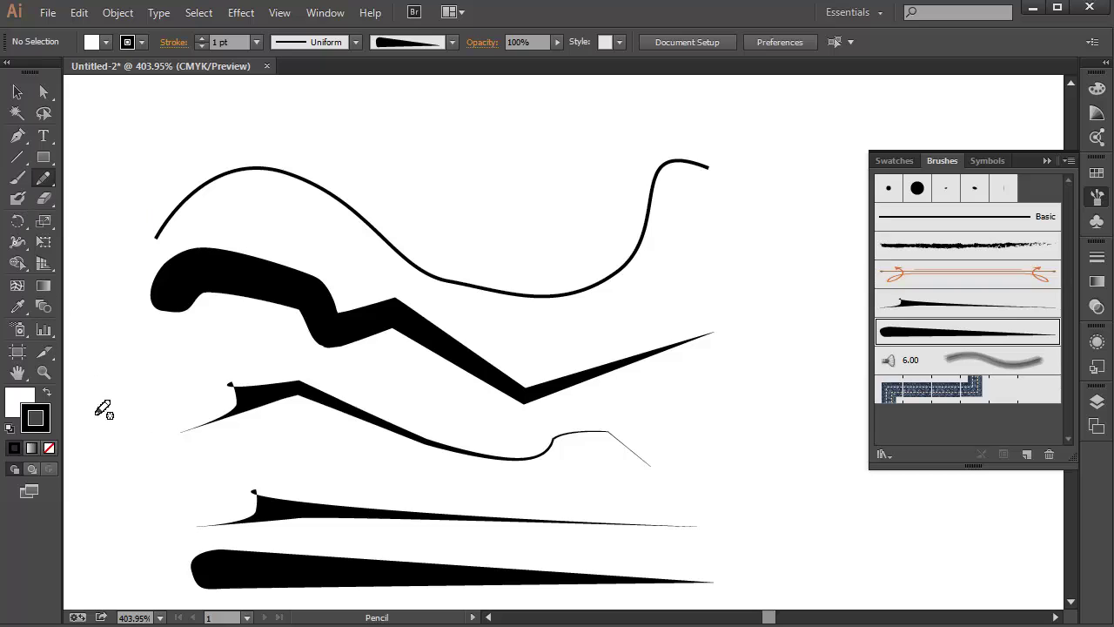
{"action": "left_click", "coordinate": [49, 395]}
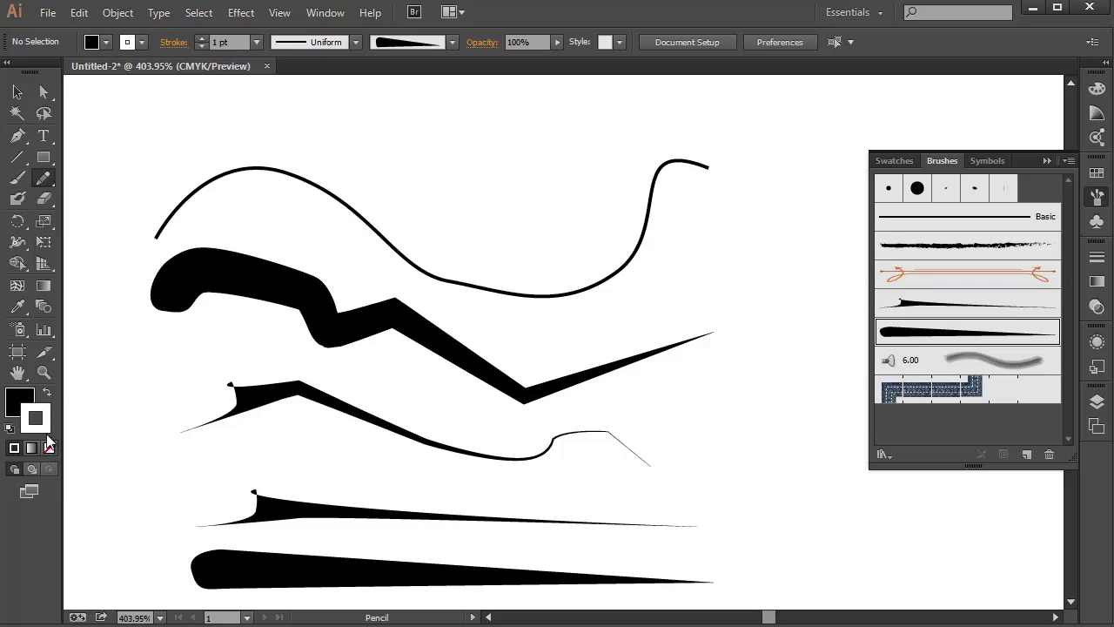
{"action": "left_click", "coordinate": [49, 446]}
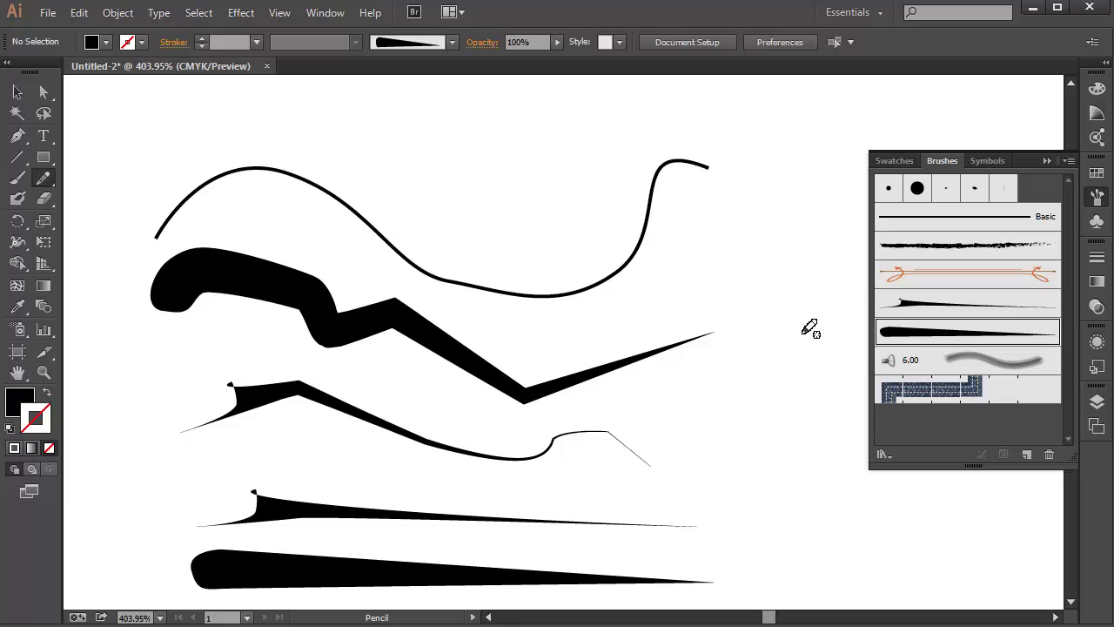
- Pencil a black-filled, unstroked crescent at the right, then a second crescent above it
{"action": "mouse_move", "coordinate": [800, 266]}
{"action": "left_mouse_down"}
{"action": "mouse_move", "coordinate": [804, 386]}
{"action": "mouse_move", "coordinate": [793, 393]}
{"action": "mouse_move", "coordinate": [783, 276]}
{"action": "left_mouse_up"}
{"action": "left_click", "coordinate": [23, 401]}
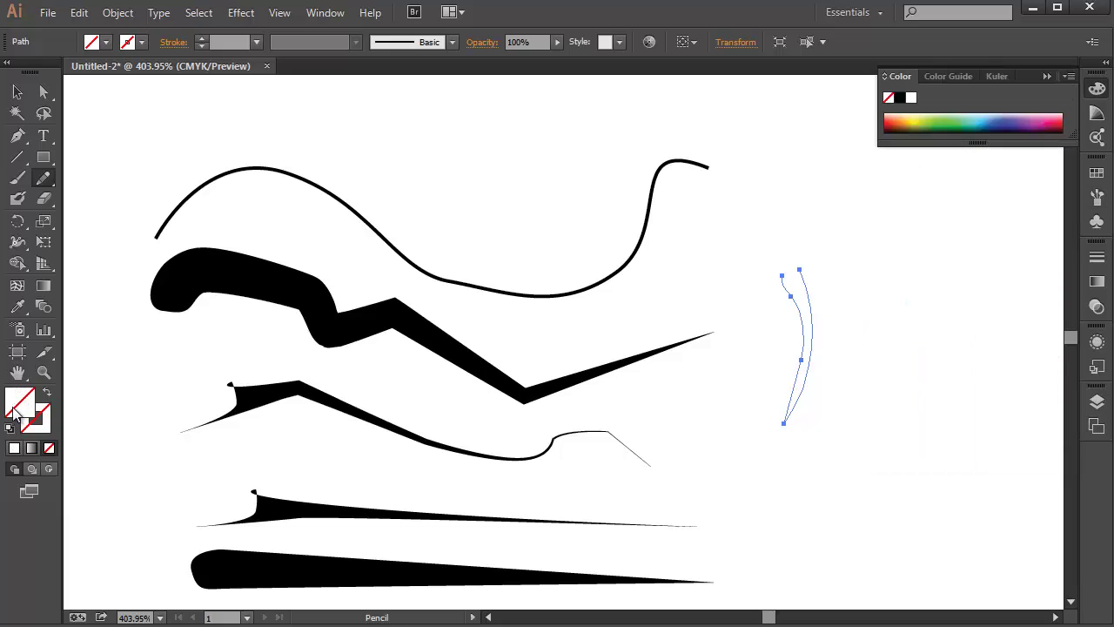
{"action": "left_click", "coordinate": [14, 450]}
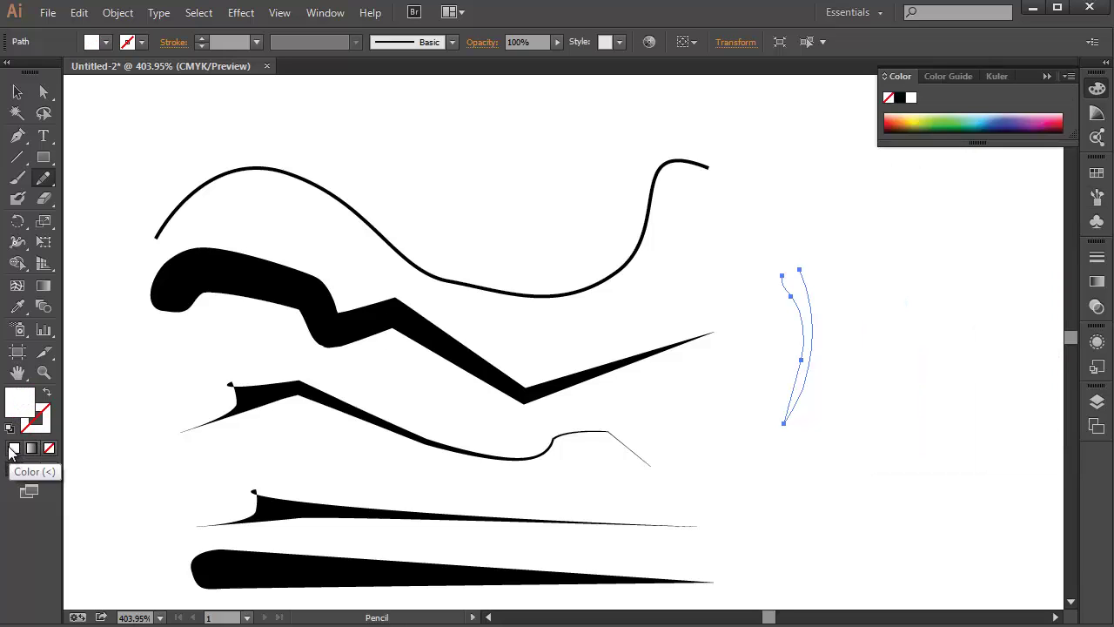
{"action": "left_click", "coordinate": [9, 427]}
{"action": "left_click", "coordinate": [47, 392]}
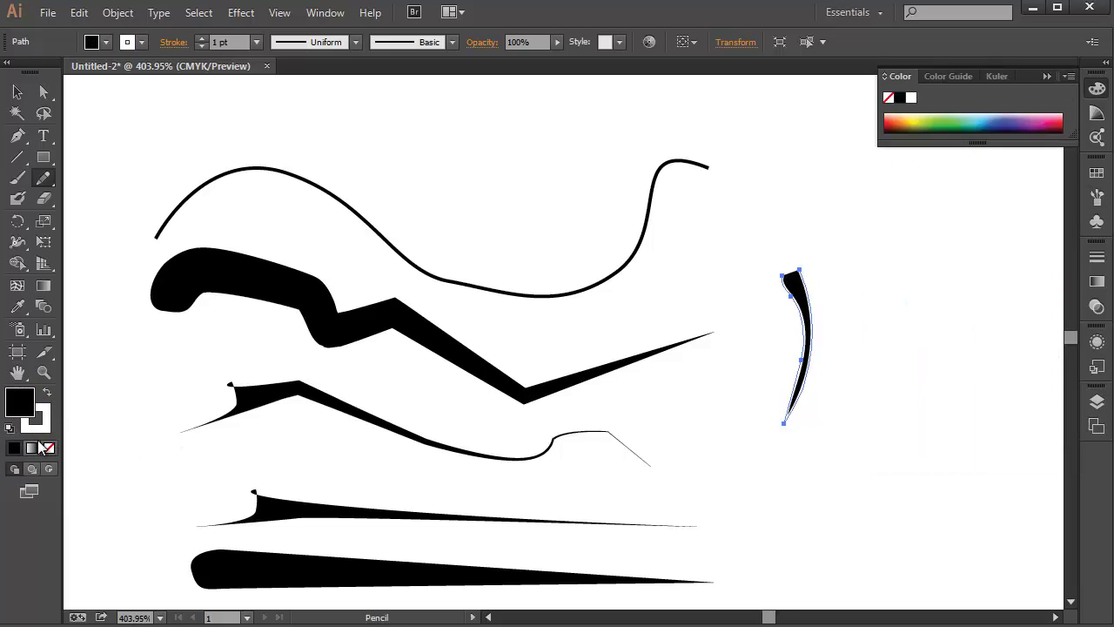
{"action": "left_click", "coordinate": [39, 426]}
{"action": "left_click", "coordinate": [49, 448]}
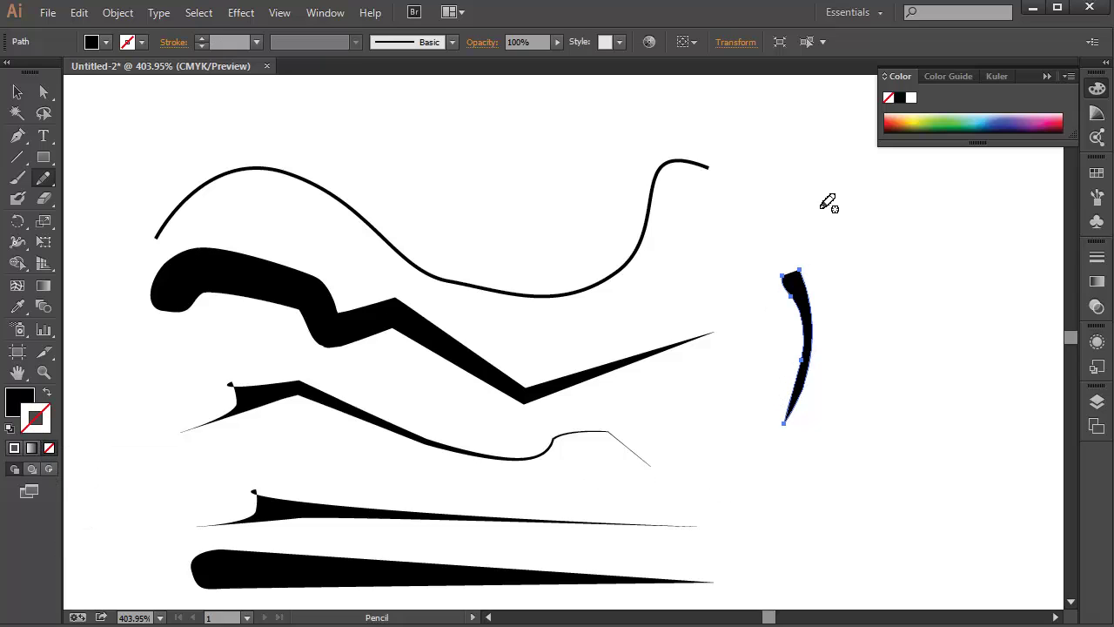
{"action": "mouse_move", "coordinate": [809, 169]}
{"action": "left_mouse_down"}
{"action": "mouse_move", "coordinate": [836, 223]}
{"action": "mouse_move", "coordinate": [829, 324]}
{"action": "mouse_move", "coordinate": [790, 182]}
{"action": "left_mouse_up"}
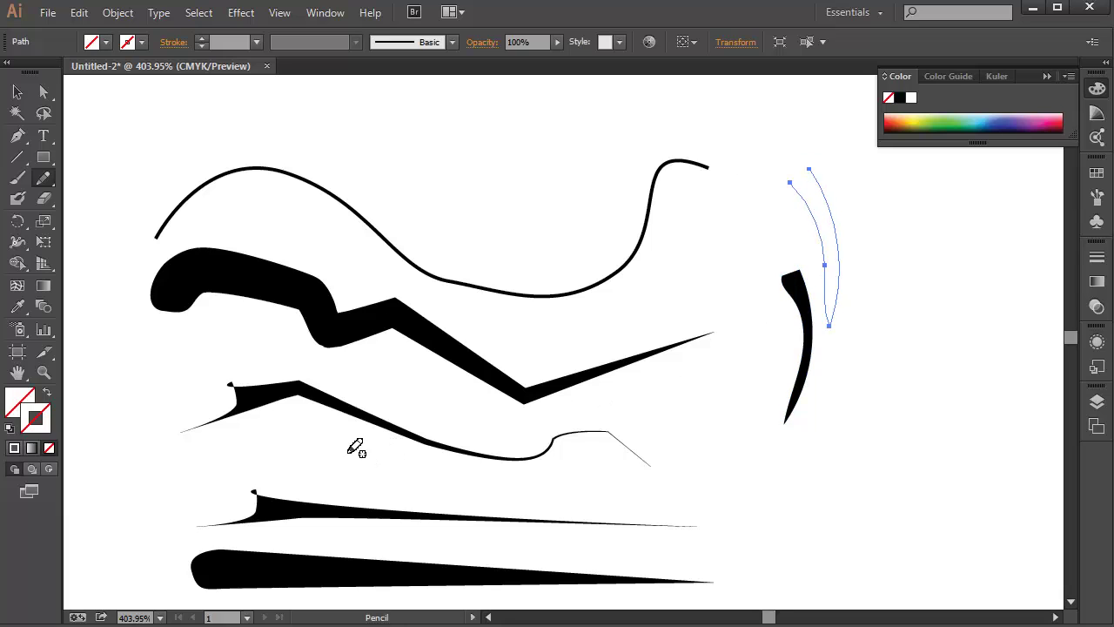
- Fill the second crescent black from the control bar Fill swatches
{"action": "left_click", "coordinate": [105, 42]}
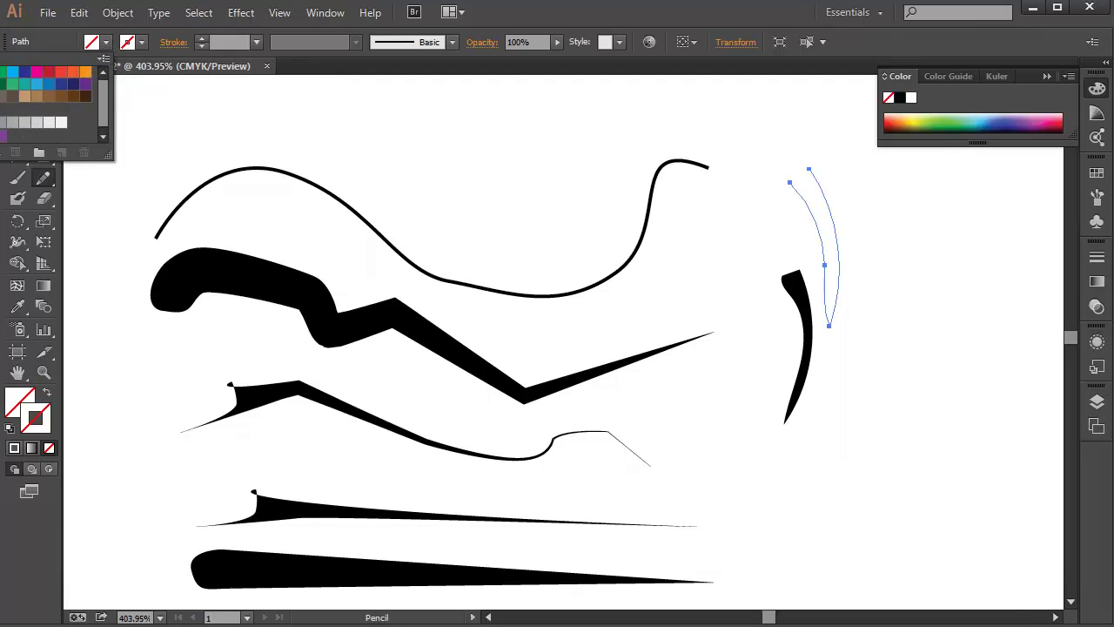
{"action": "left_click", "coordinate": [5, 122]}
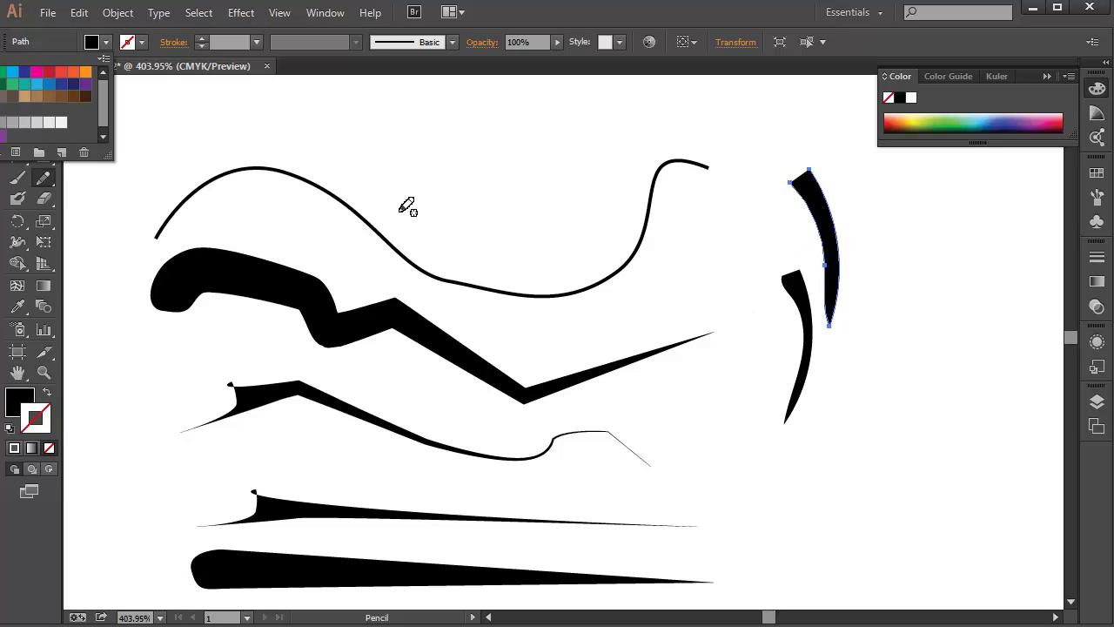
{"action": "left_click", "coordinate": [56, 183]}
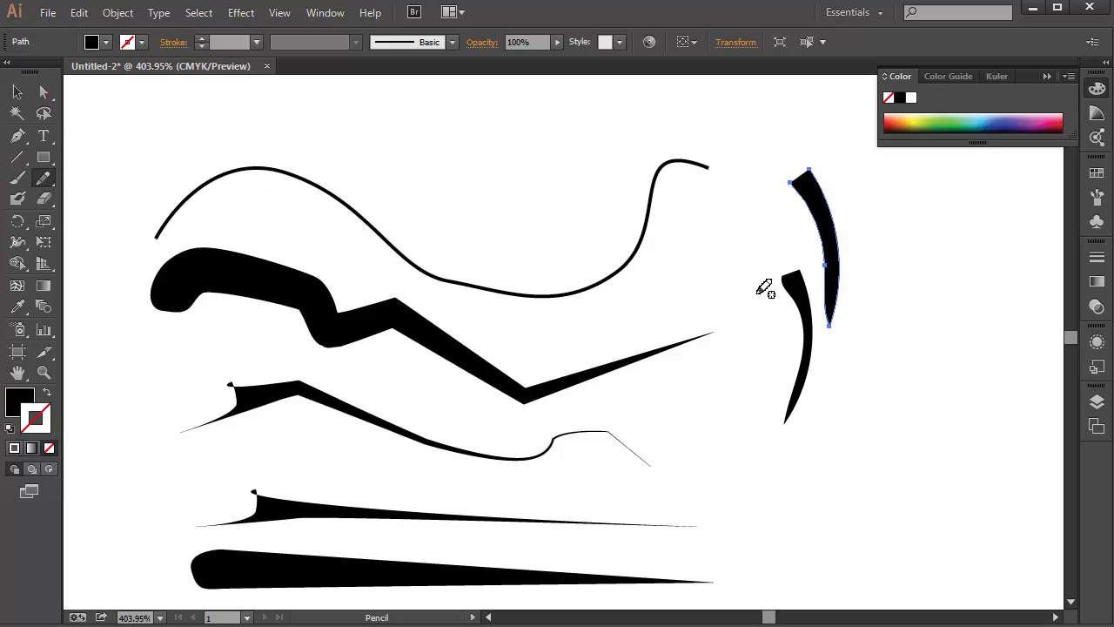
- Pencil-draw a third crescent beside the others with black fill and no stroke
{"action": "mouse_move", "coordinate": [767, 304]}
{"action": "left_mouse_down"}
{"action": "mouse_move", "coordinate": [737, 485]}
{"action": "mouse_move", "coordinate": [766, 412]}
{"action": "mouse_move", "coordinate": [759, 297]}
{"action": "left_mouse_up"}
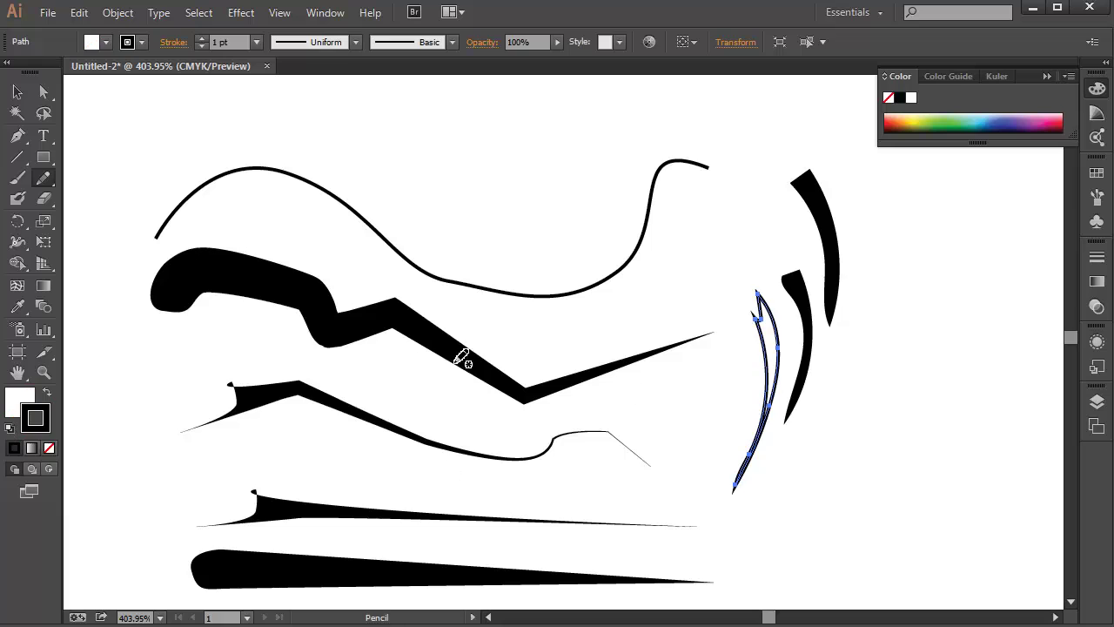
{"action": "key", "text": "d"}
{"action": "key", "text": "shift+x"}
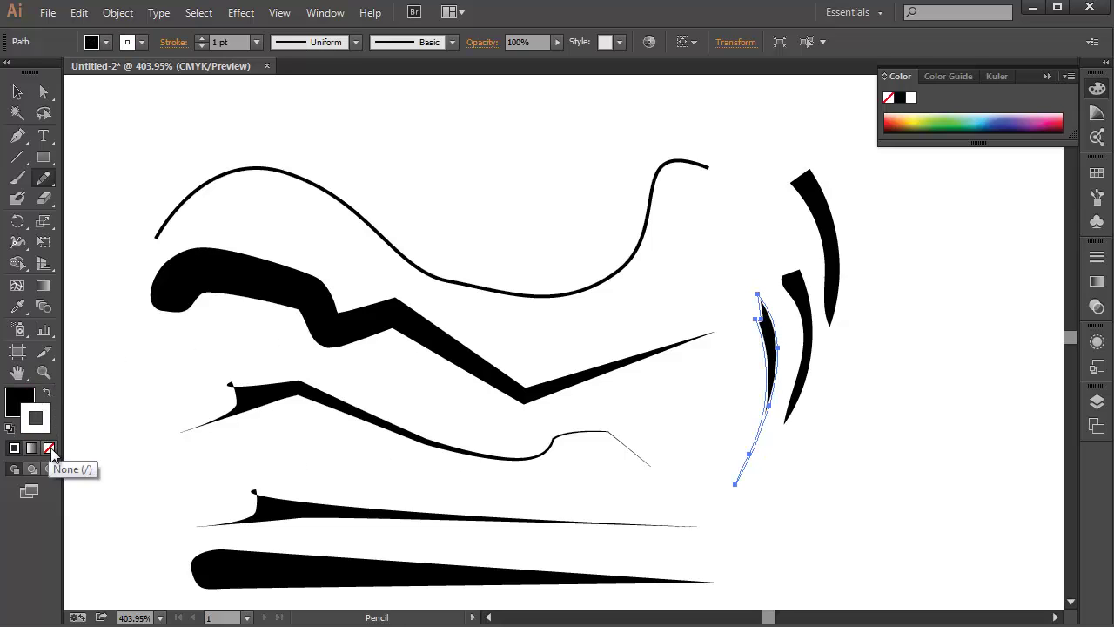
{"action": "left_click", "coordinate": [49, 448]}
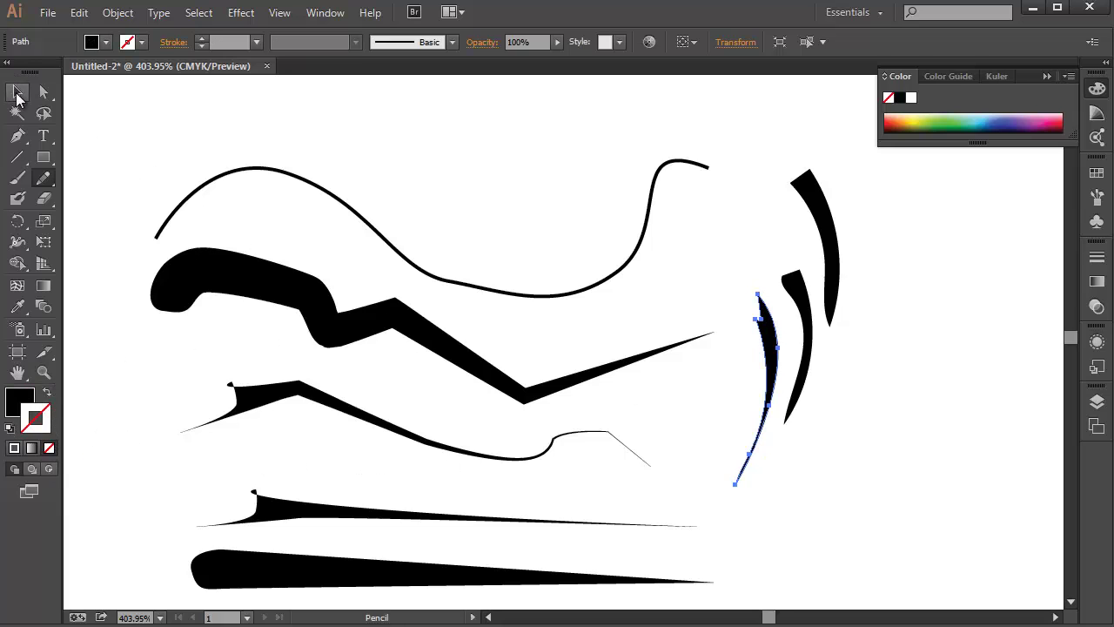
- Pencil-draw a thin arc across the top of the page
{"action": "left_click", "coordinate": [43, 157]}
{"action": "left_click", "coordinate": [43, 178]}
{"action": "mouse_move", "coordinate": [359, 112]}
{"action": "left_mouse_down"}
{"action": "mouse_move", "coordinate": [476, 167]}
{"action": "mouse_move", "coordinate": [312, 112]}
{"action": "left_mouse_up"}
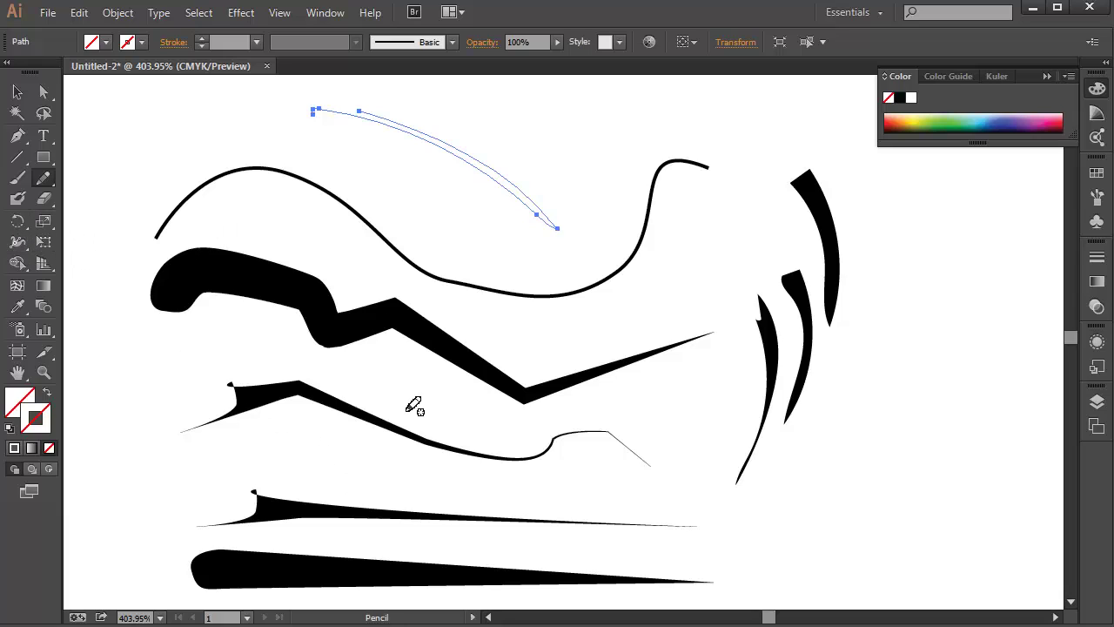
- Give the top arc a solid black fill and deselect it
{"action": "left_click", "coordinate": [14, 449]}
{"action": "left_click", "coordinate": [10, 431]}
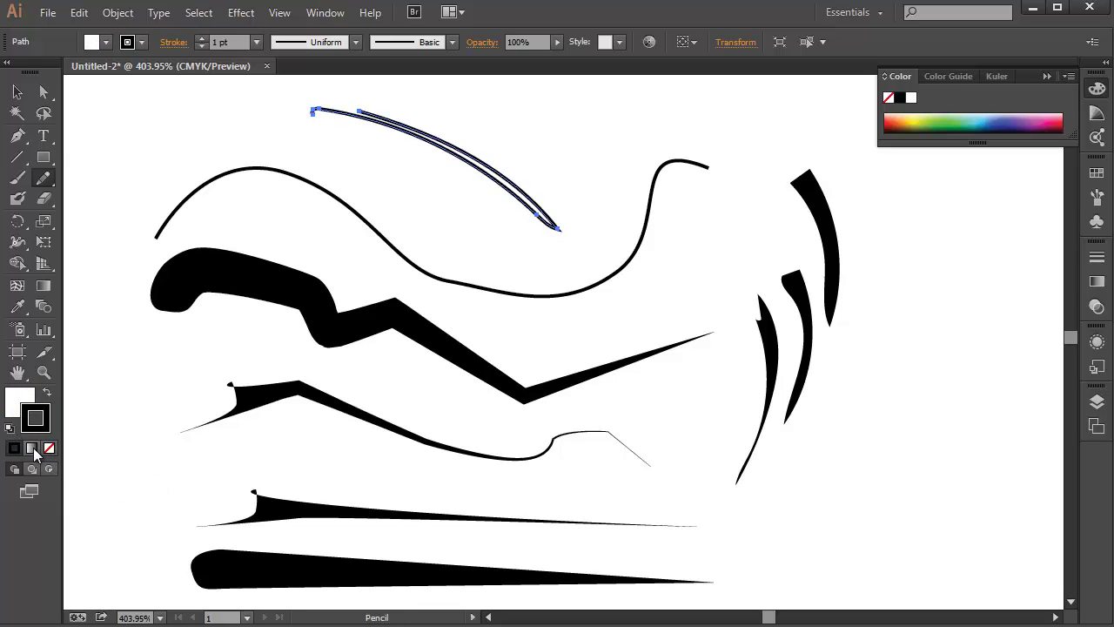
{"action": "left_click", "coordinate": [47, 395]}
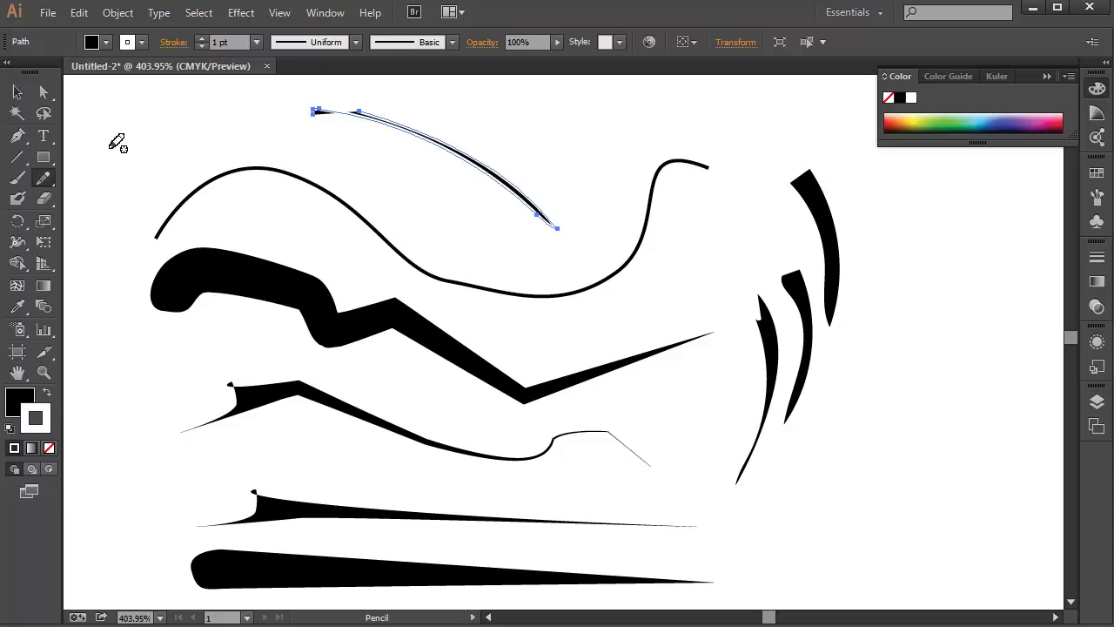
{"action": "left_click", "coordinate": [18, 92]}
{"action": "left_click", "coordinate": [230, 148]}
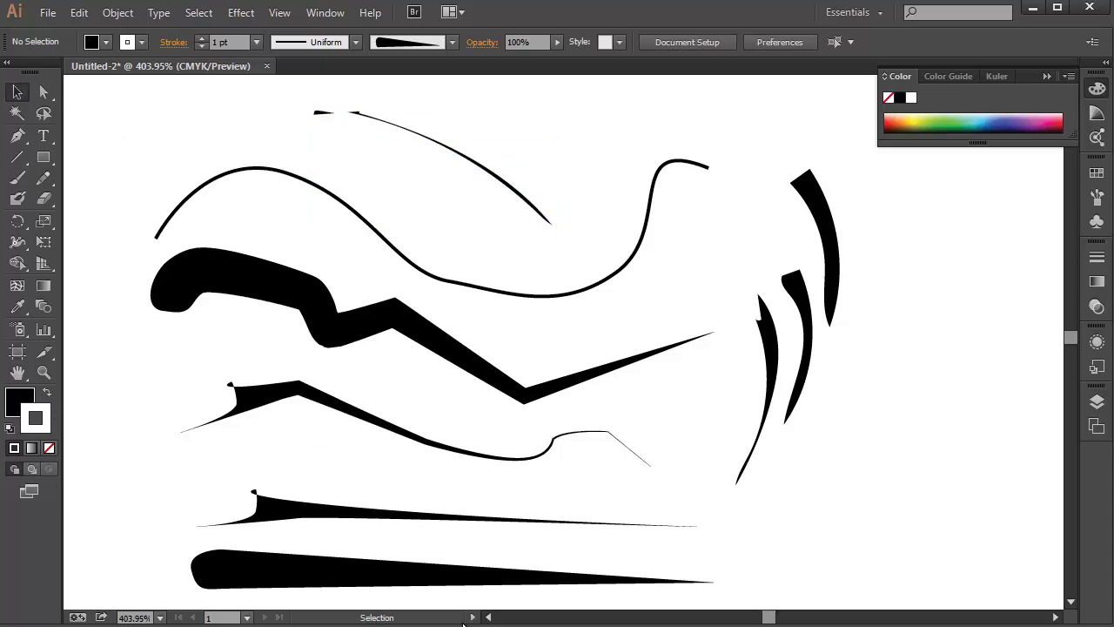